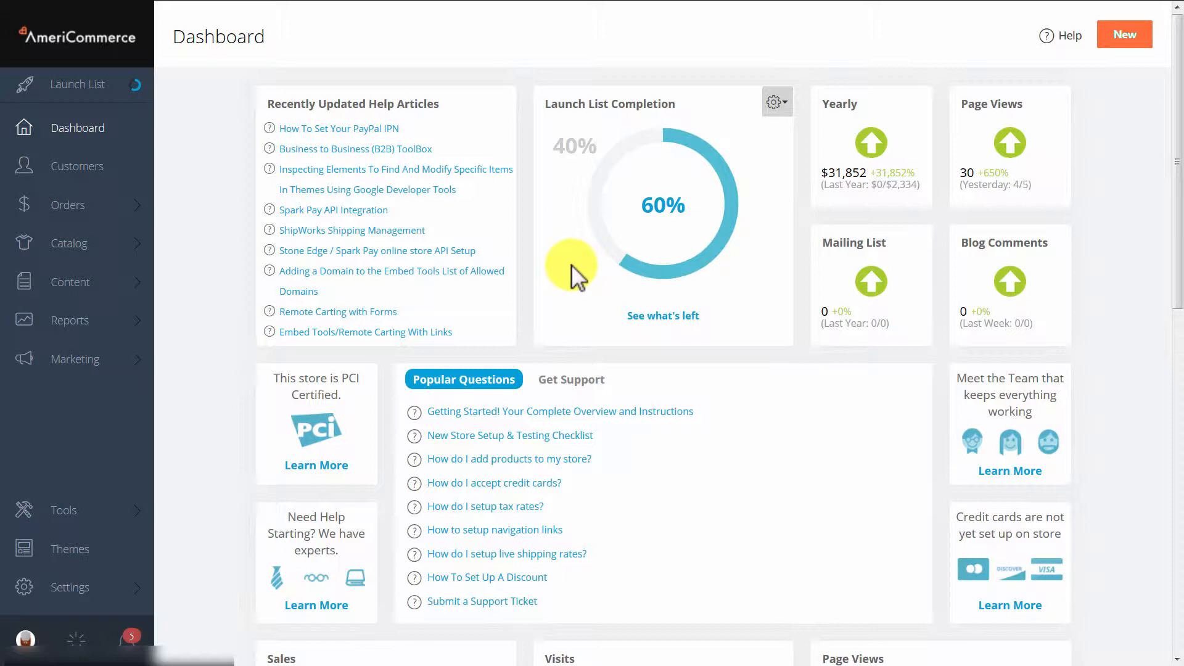
Open the microstore list in the store settings and start a new microstore.
{"action": "left_click", "coordinate": [57, 590]}
{"action": "left_click", "coordinate": [197, 366]}
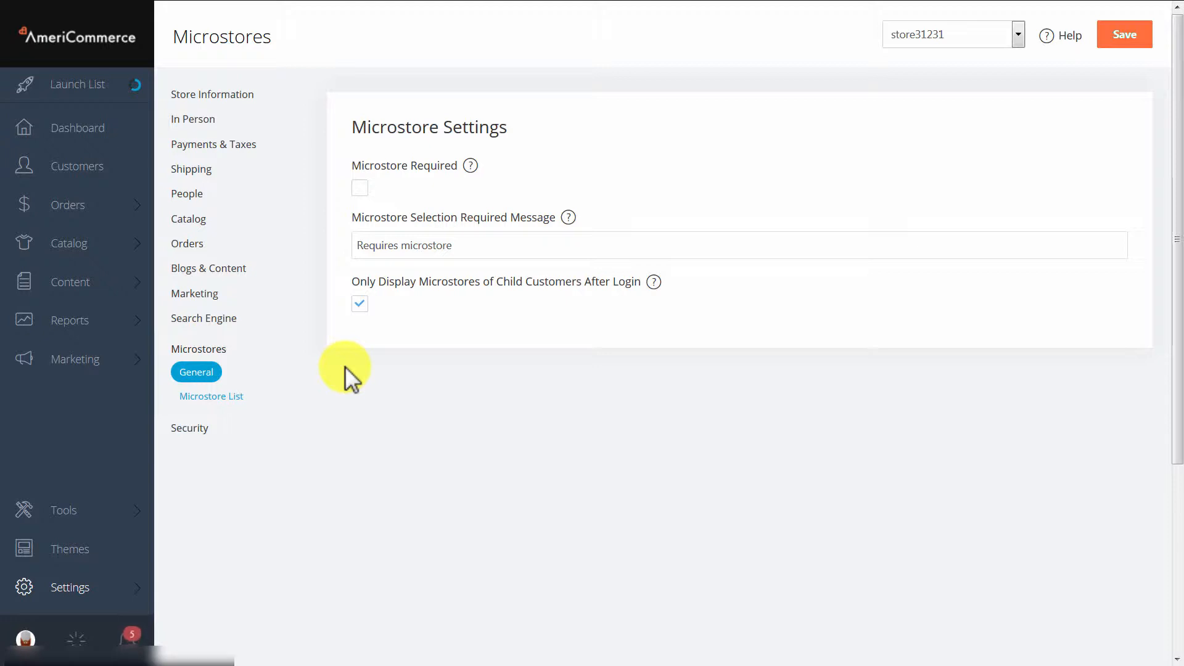
{"action": "left_click", "coordinate": [361, 185]}
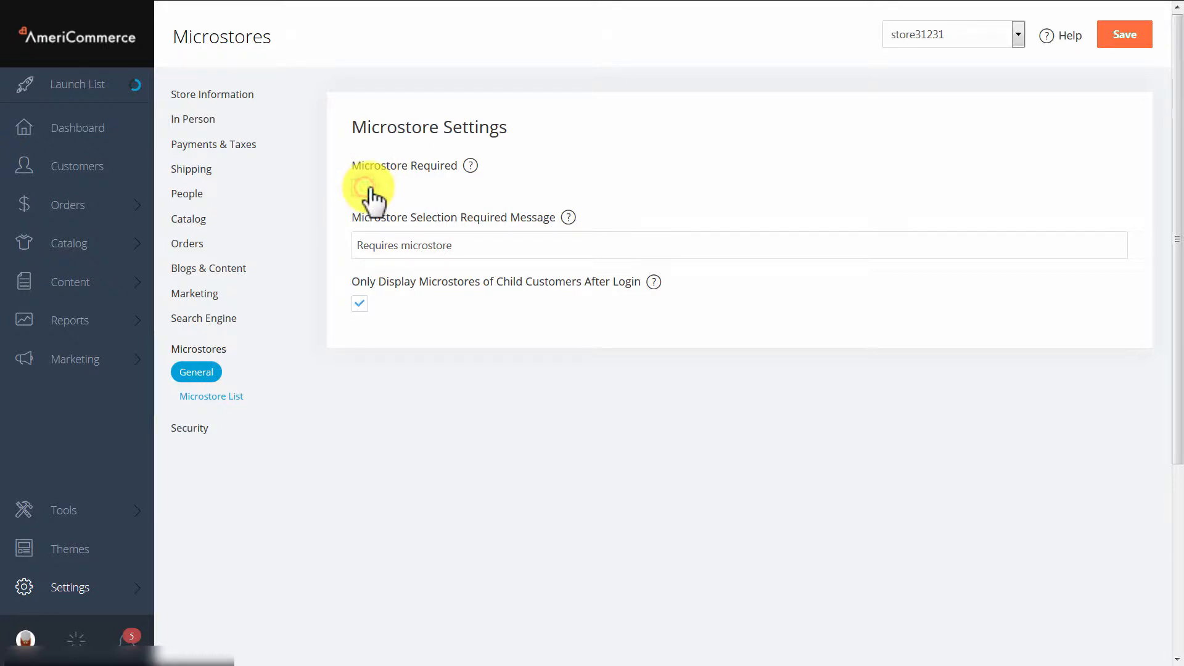
{"action": "left_click", "coordinate": [214, 397]}
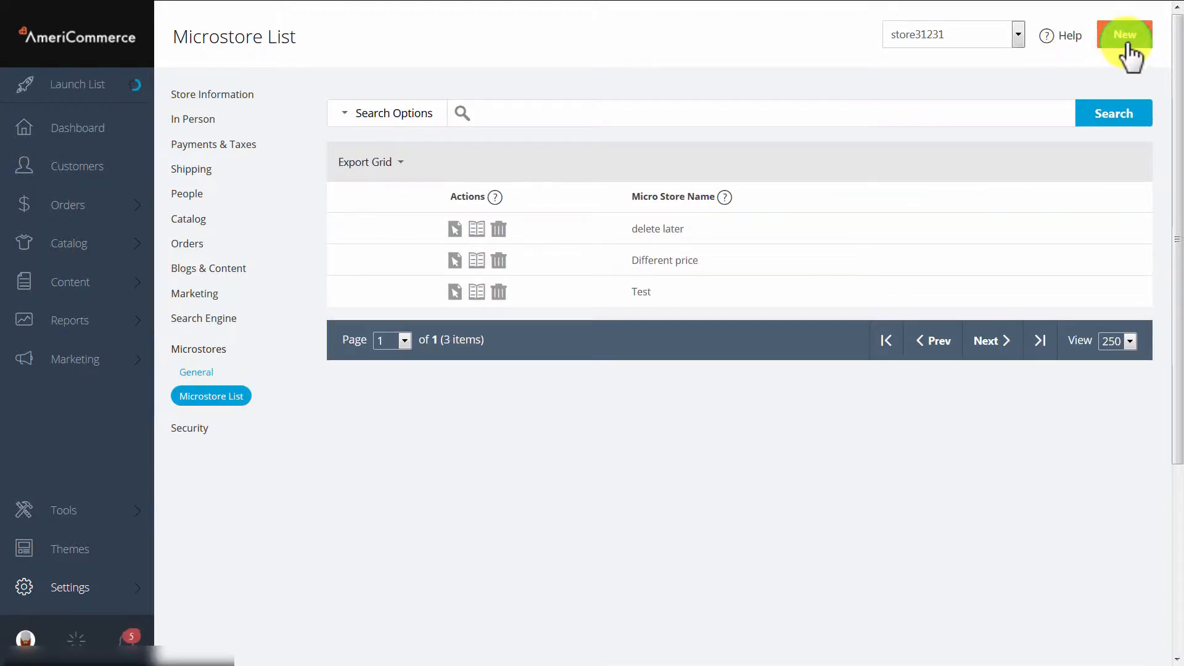
{"action": "left_click", "coordinate": [1126, 41]}
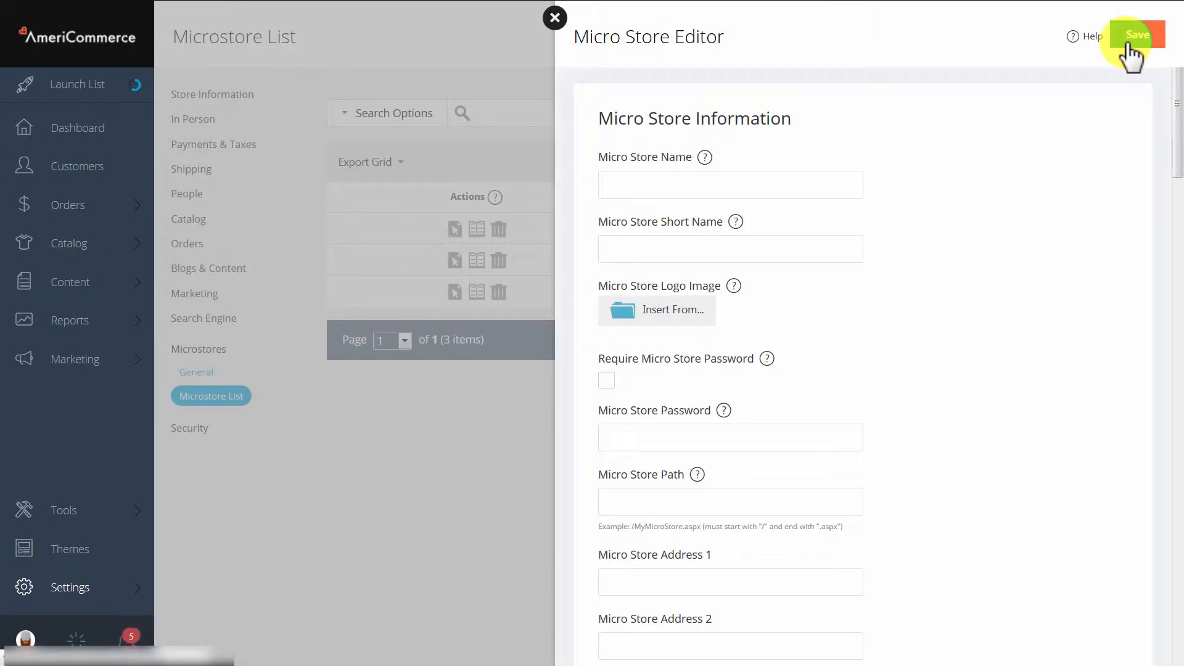
Name the new micro store "video store".
{"action": "left_click", "coordinate": [627, 188]}
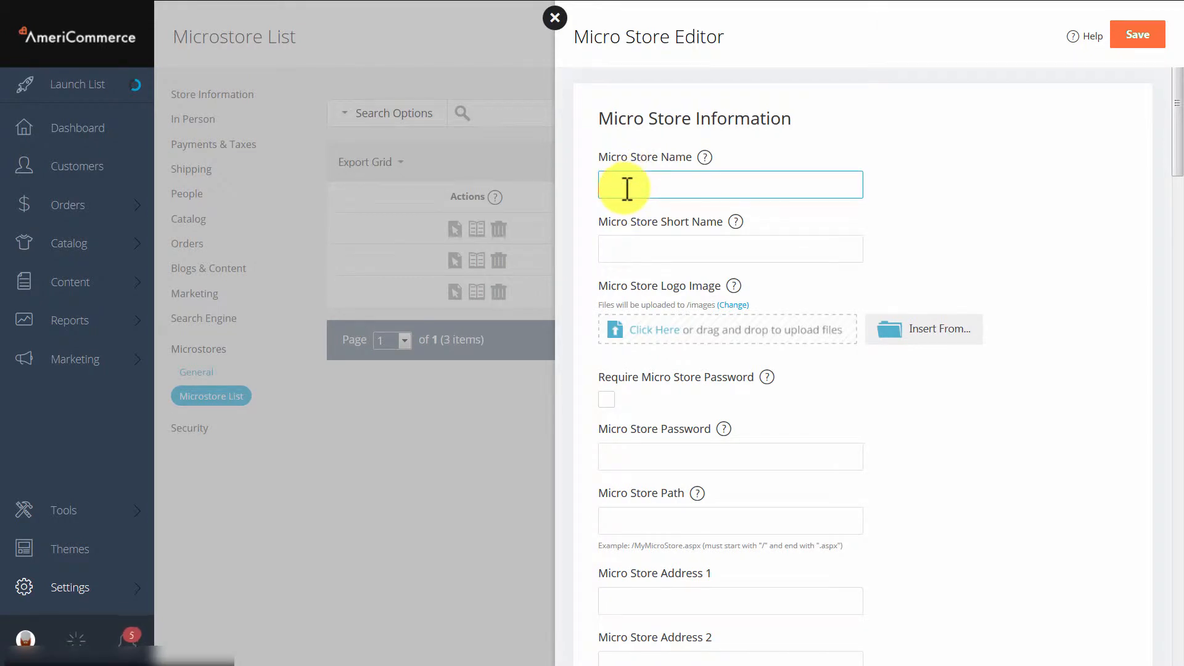
{"action": "type", "text": "video store"}
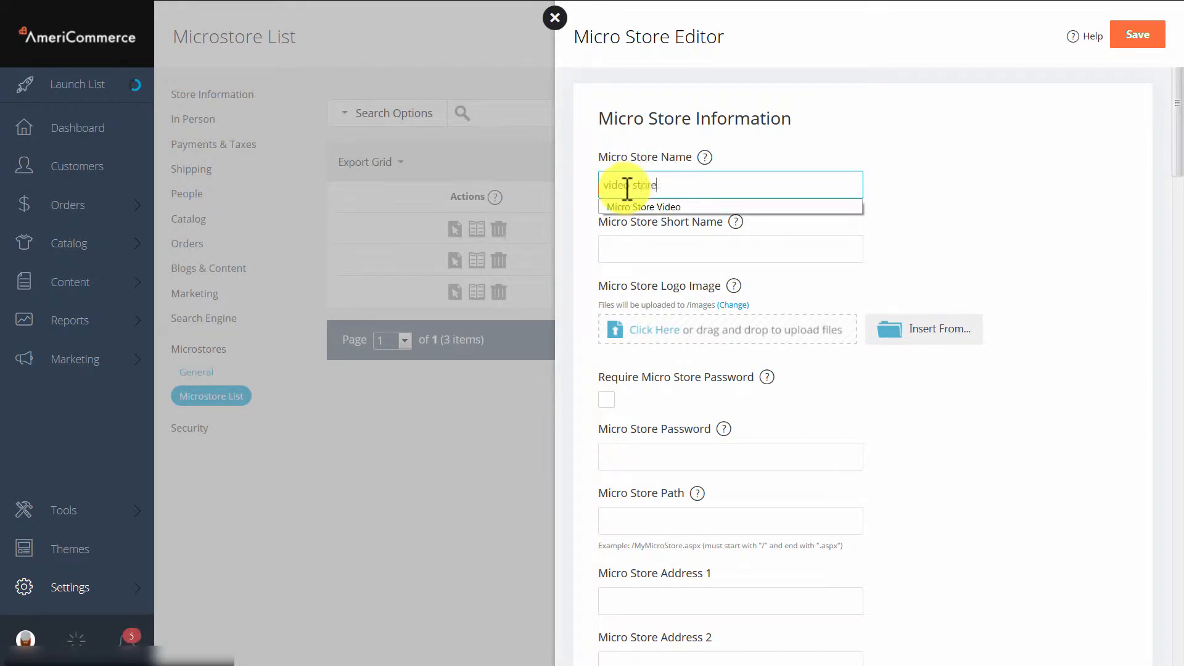
{"action": "left_click", "coordinate": [1009, 222]}
{"action": "scroll", "coordinate": [922, 272], "scroll_direction": "down", "scroll_amount": 1}
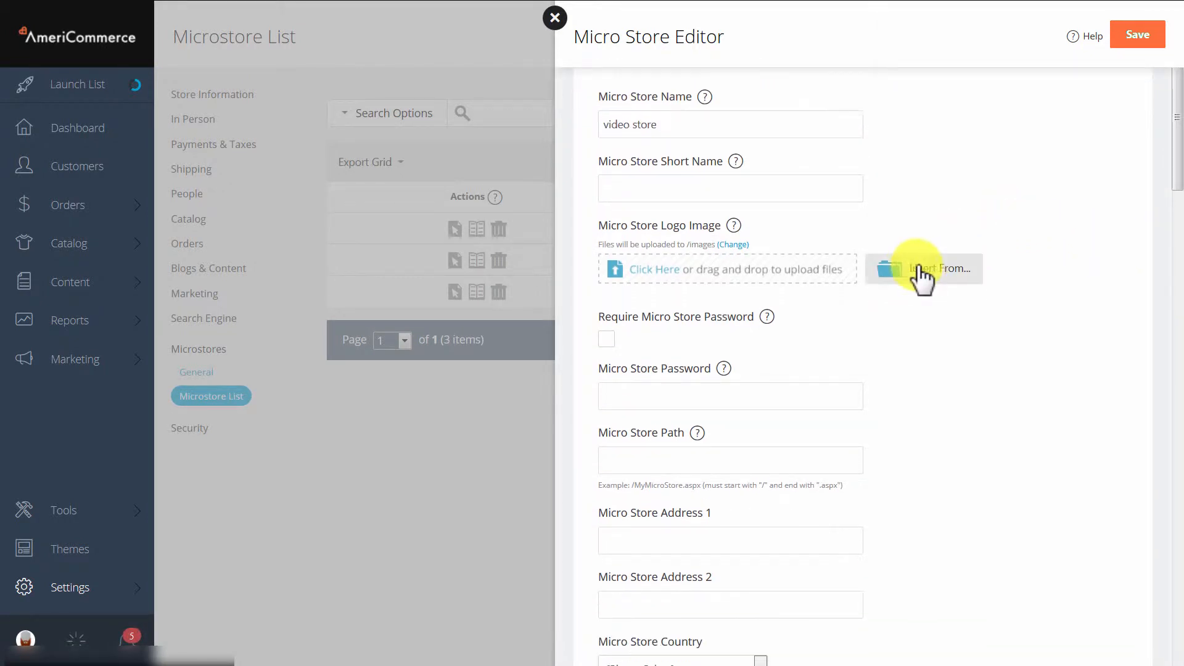
Try requiring a micro store password with a sample password entered, and clear both the password and the requirement.
{"action": "left_click", "coordinate": [609, 338]}
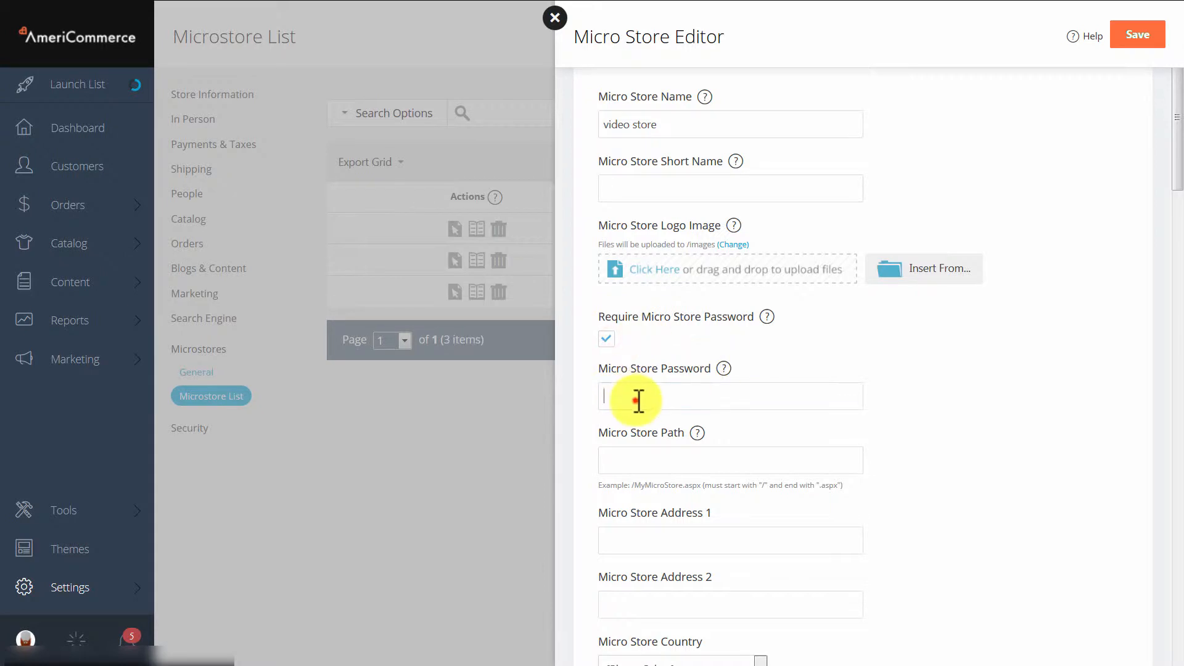
{"action": "left_click", "coordinate": [638, 396]}
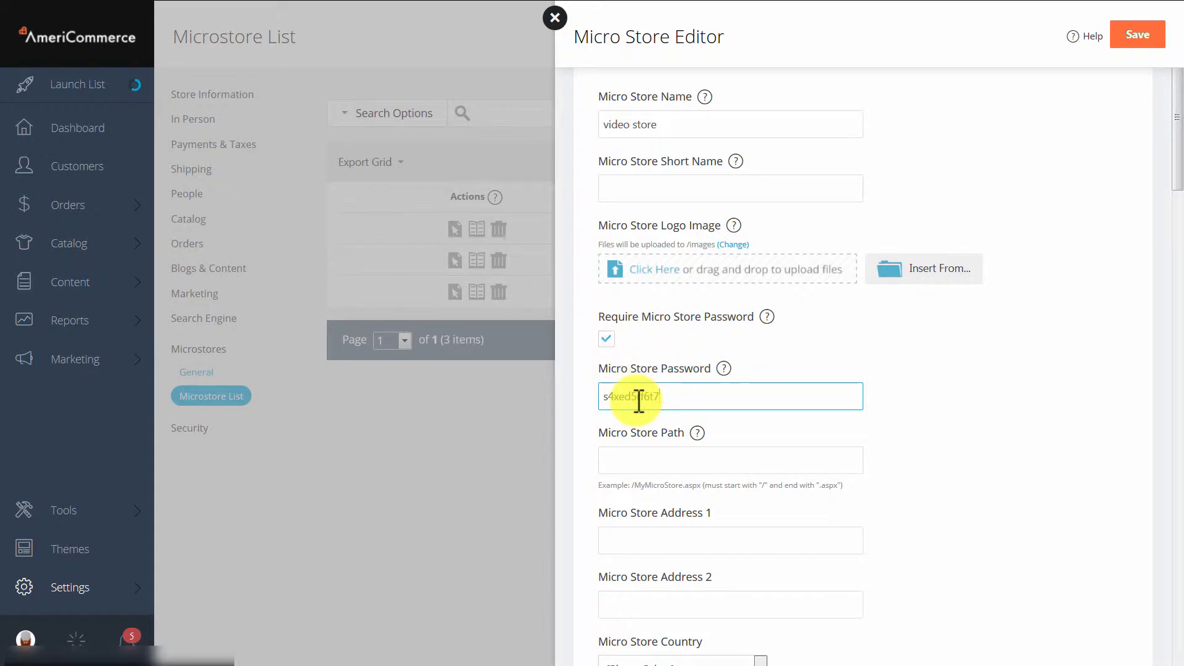
{"action": "left_click_drag", "start_coordinate": [682, 397], "coordinate": [497, 391]}
{"action": "key", "text": "BackSpace"}
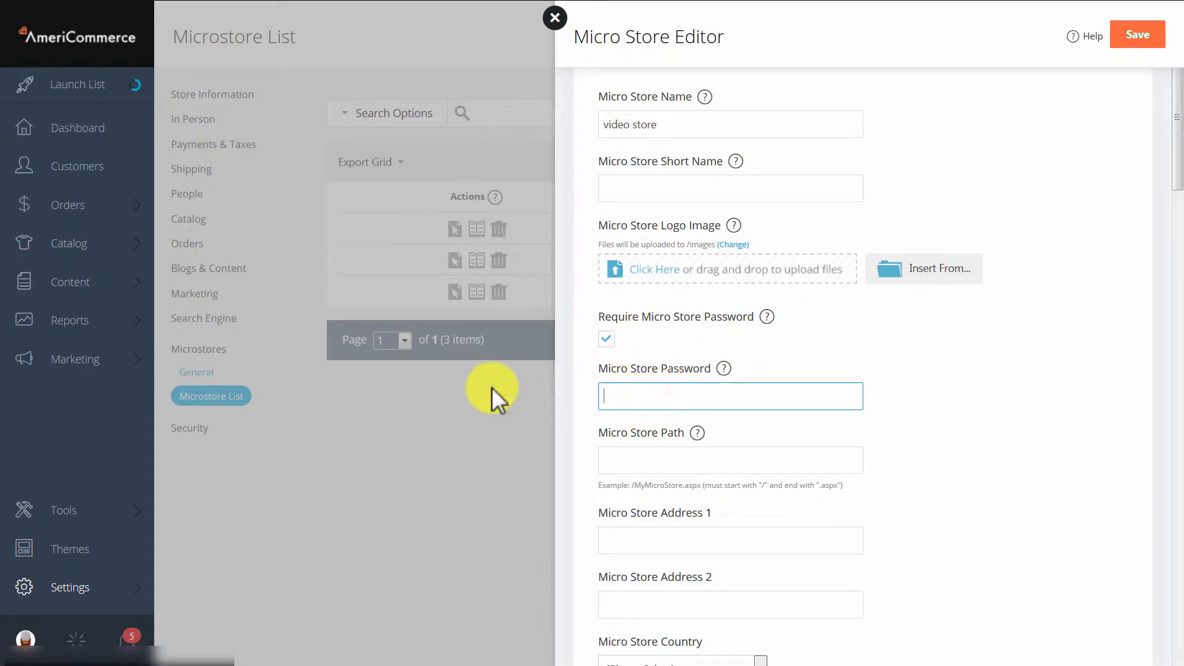
{"action": "left_click", "coordinate": [608, 338]}
Try "/name.aspx" as the Micro Store Path and clear the field.
{"action": "left_click", "coordinate": [668, 458]}
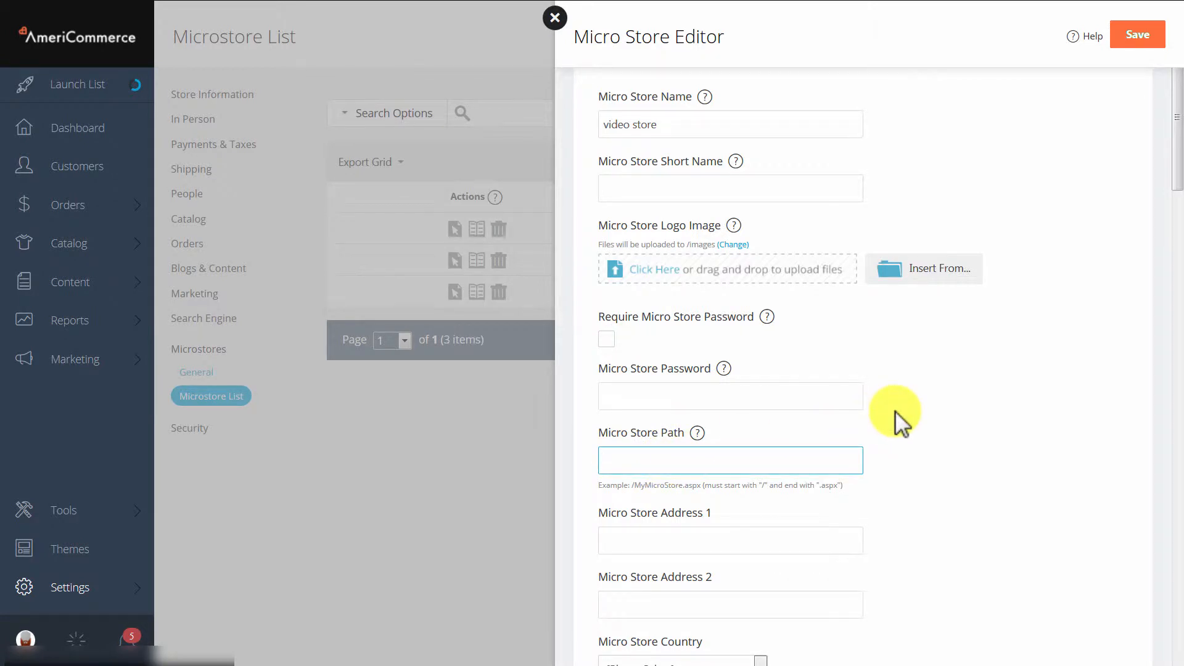
{"action": "left_click", "coordinate": [719, 464]}
{"action": "type", "text": "/"}
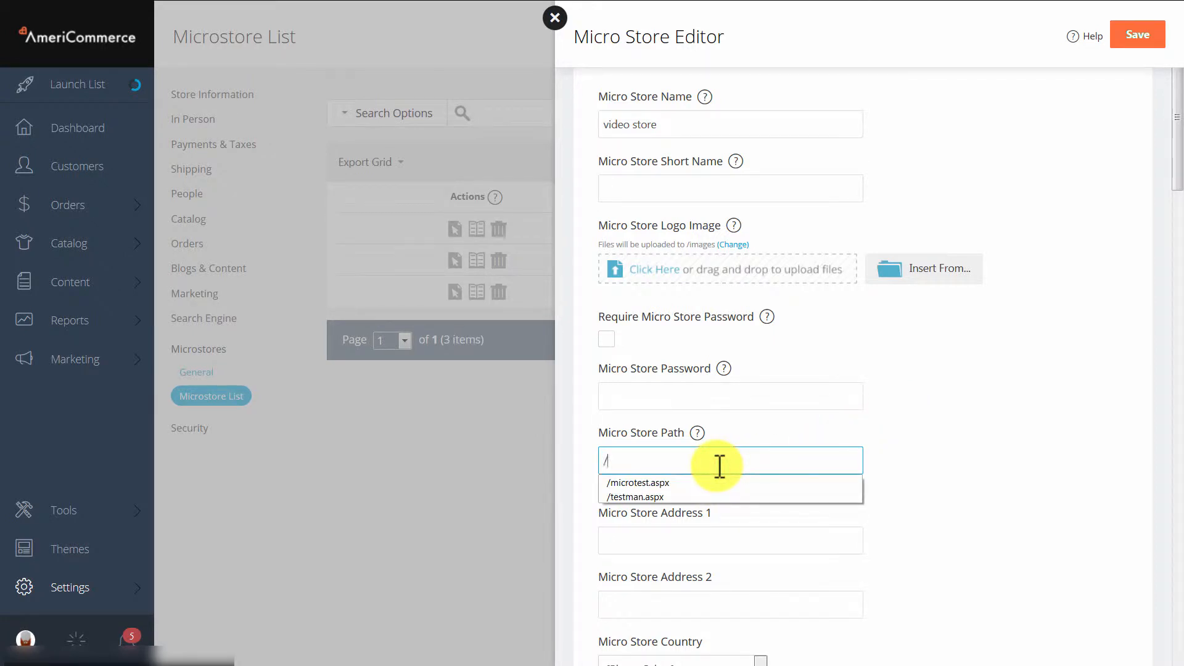
{"action": "type", "text": "n"}
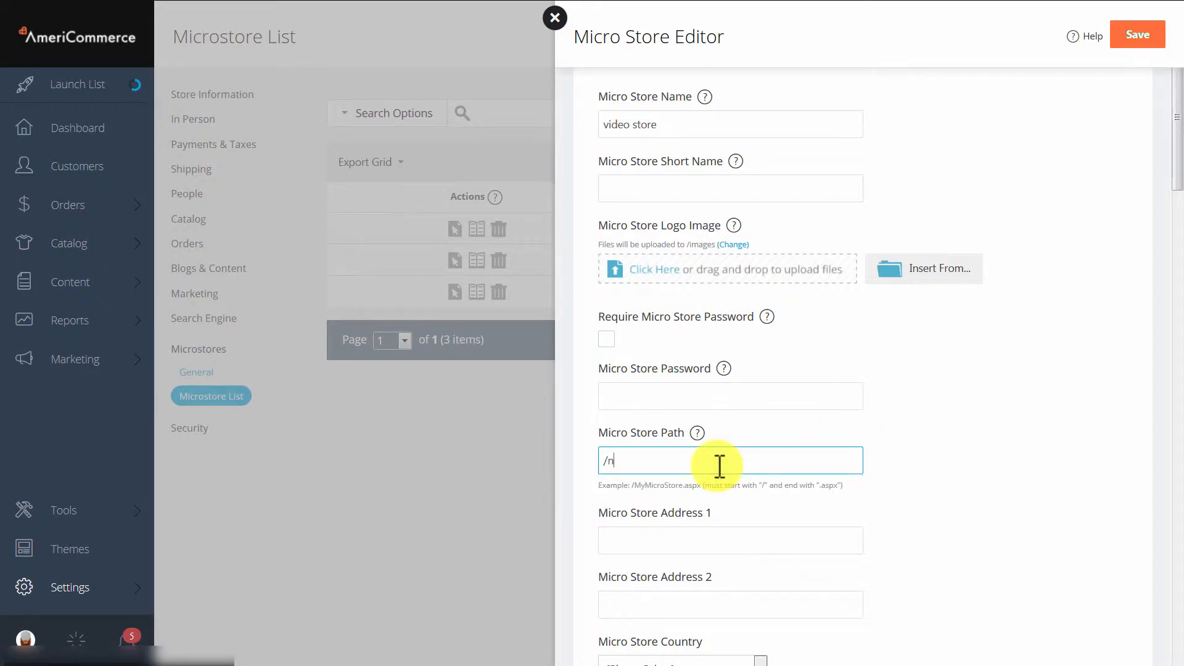
{"action": "type", "text": "ame.aspx"}
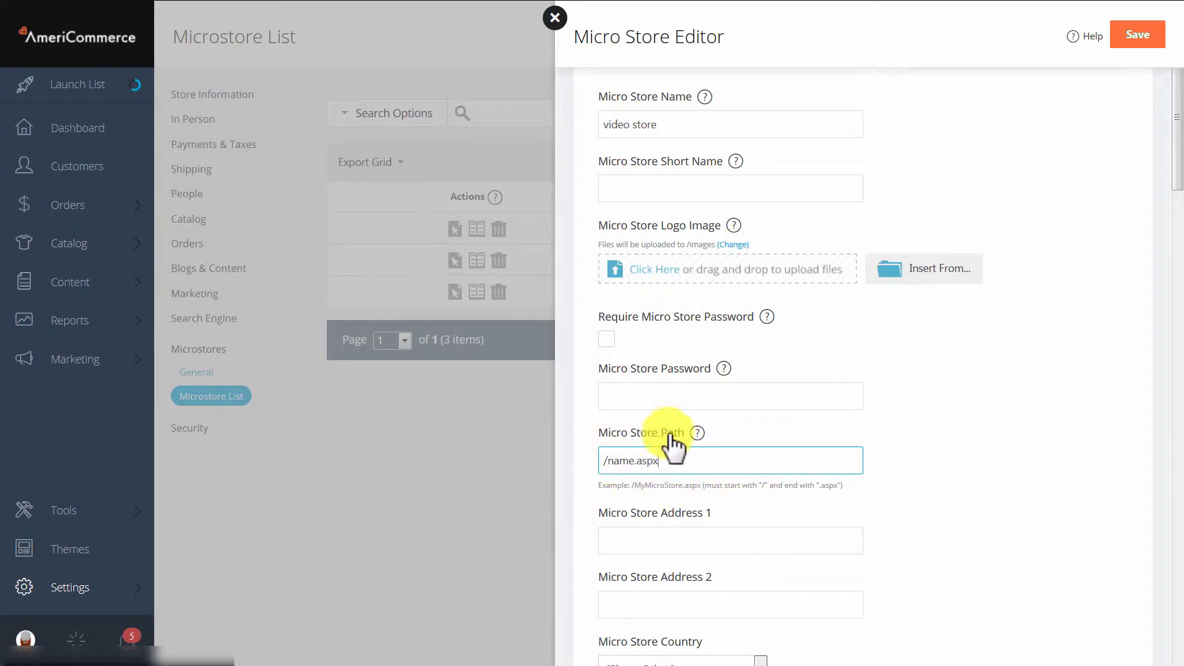
{"action": "left_click_drag", "start_coordinate": [669, 462], "coordinate": [541, 478]}
{"action": "key", "text": "BackSpace"}
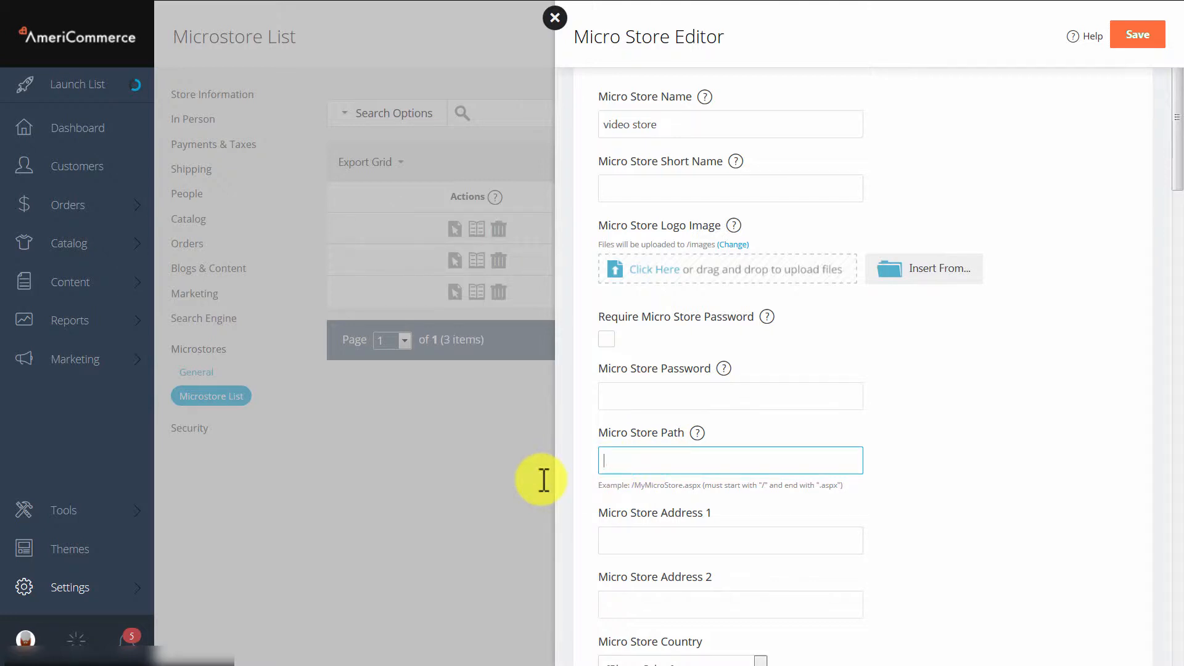
Paste a full microstore URL into the Micro Store Path and replace the part following "/store/" with "name.aspx".
{"action": "key", "text": "ctrl+v"}
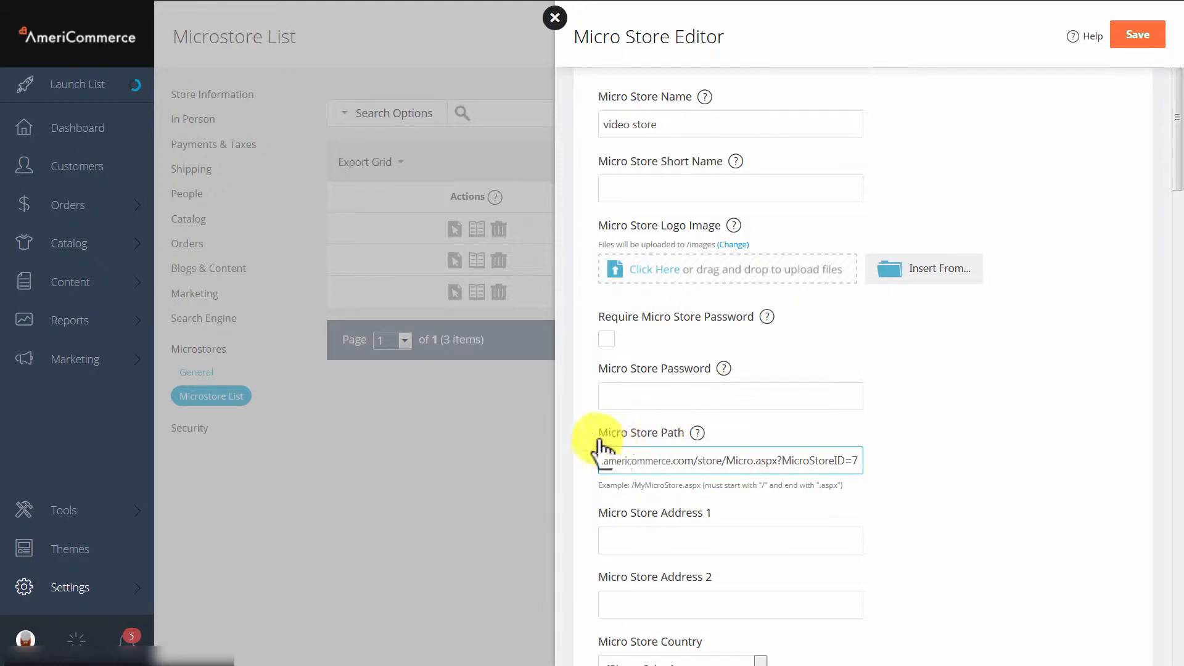
{"action": "left_click_drag", "start_coordinate": [726, 460], "coordinate": [916, 482]}
{"action": "type", "text": "n"}
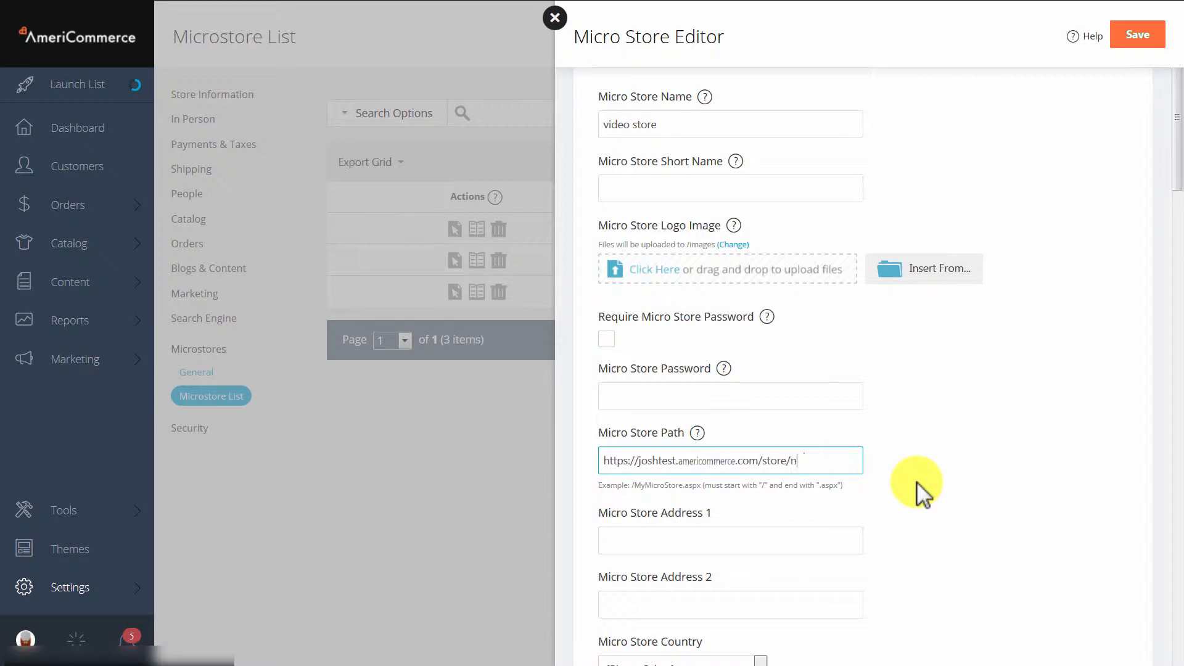
{"action": "type", "text": "ame.aspx"}
Trim the domain and store folder from the Micro Store Path to leave "/name.aspx", and clear the field.
{"action": "left_click", "coordinate": [784, 460]}
{"action": "key", "text": "shift+Home"}
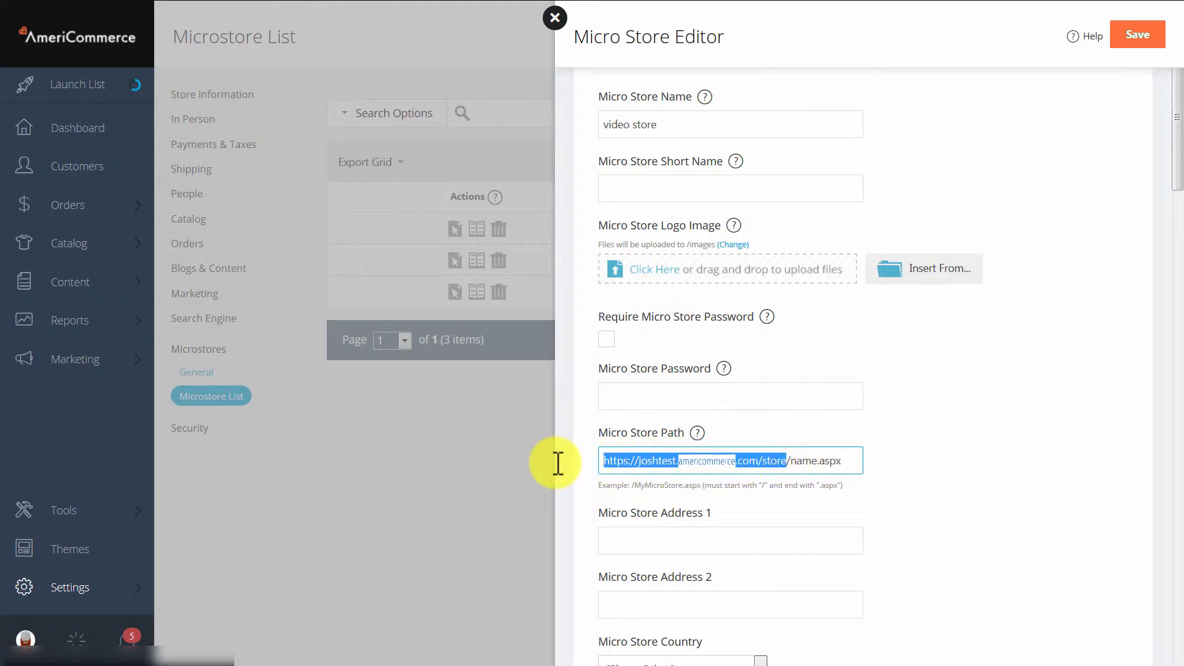
{"action": "key", "text": "BackSpace"}
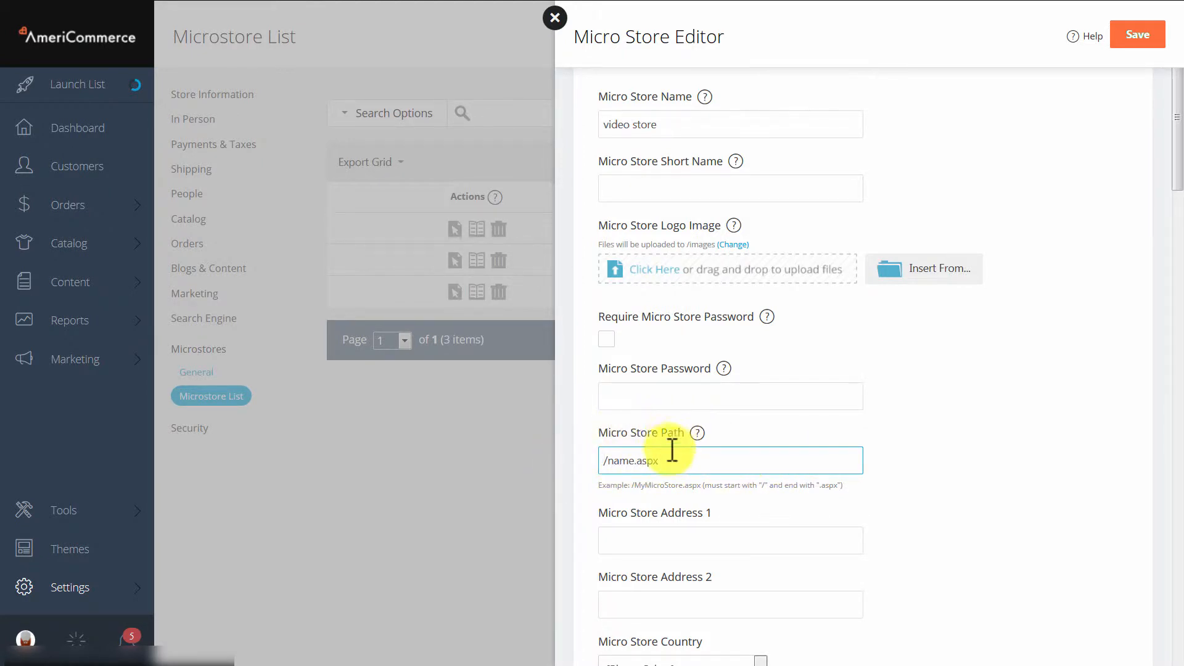
{"action": "left_click_drag", "start_coordinate": [672, 450], "coordinate": [518, 454]}
{"action": "key", "text": "BackSpace"}
{"action": "left_click", "coordinate": [978, 439]}
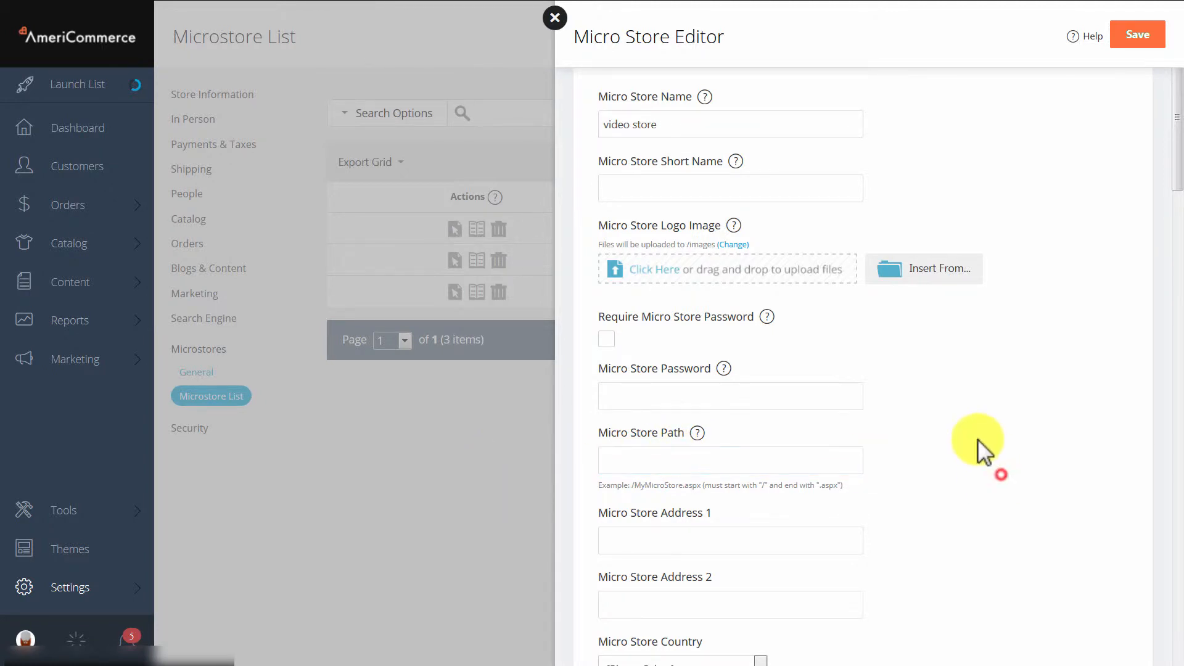
Set the Micro Store Country to United States.
{"action": "scroll", "coordinate": [974, 438], "scroll_direction": "down", "scroll_amount": 2}
{"action": "left_click", "coordinate": [729, 548]}
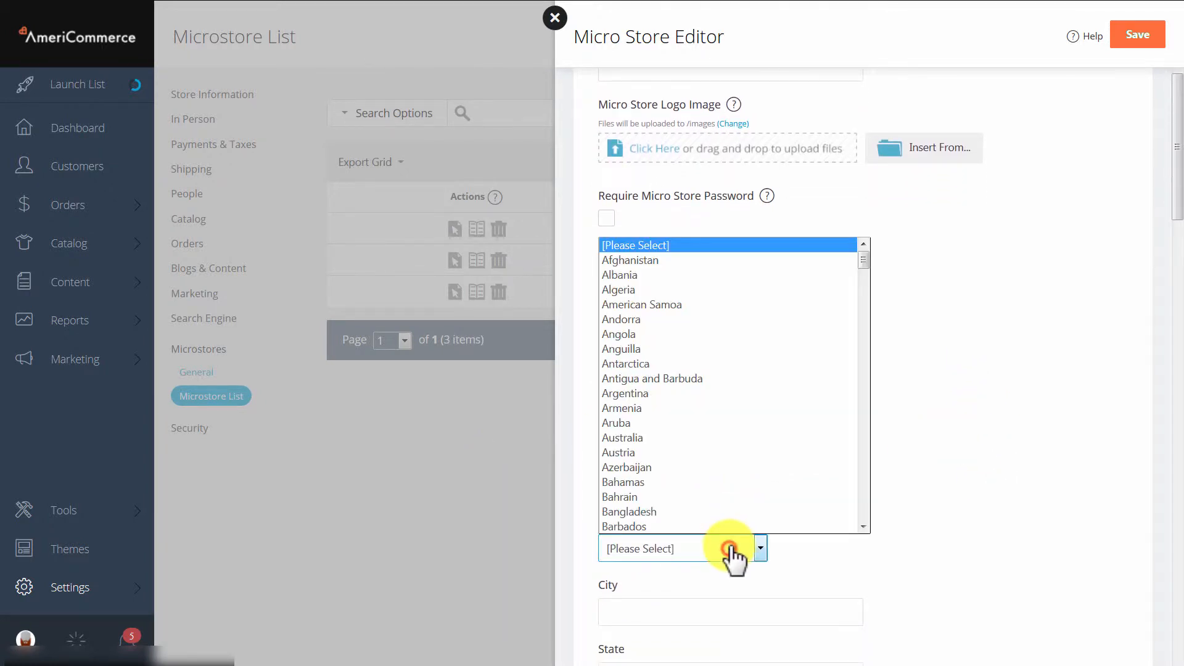
{"action": "type", "text": "un"}
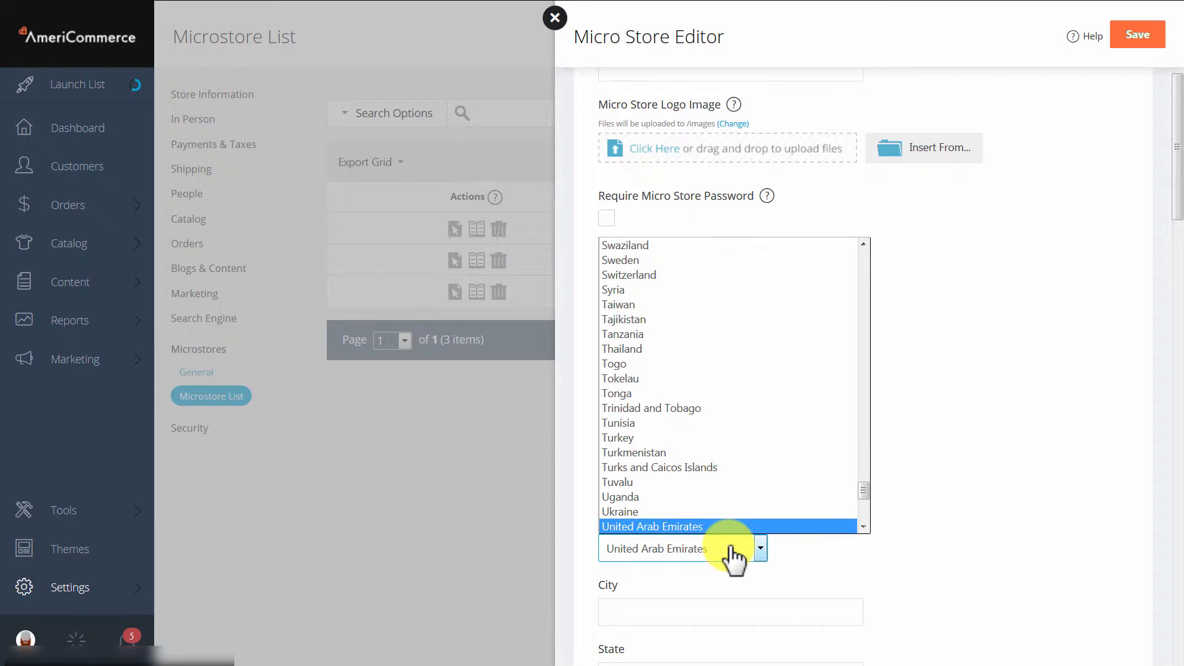
{"action": "type", "text": "ited s"}
{"action": "left_click", "coordinate": [721, 525]}
{"action": "scroll", "coordinate": [696, 555], "scroll_direction": "down", "scroll_amount": 1}
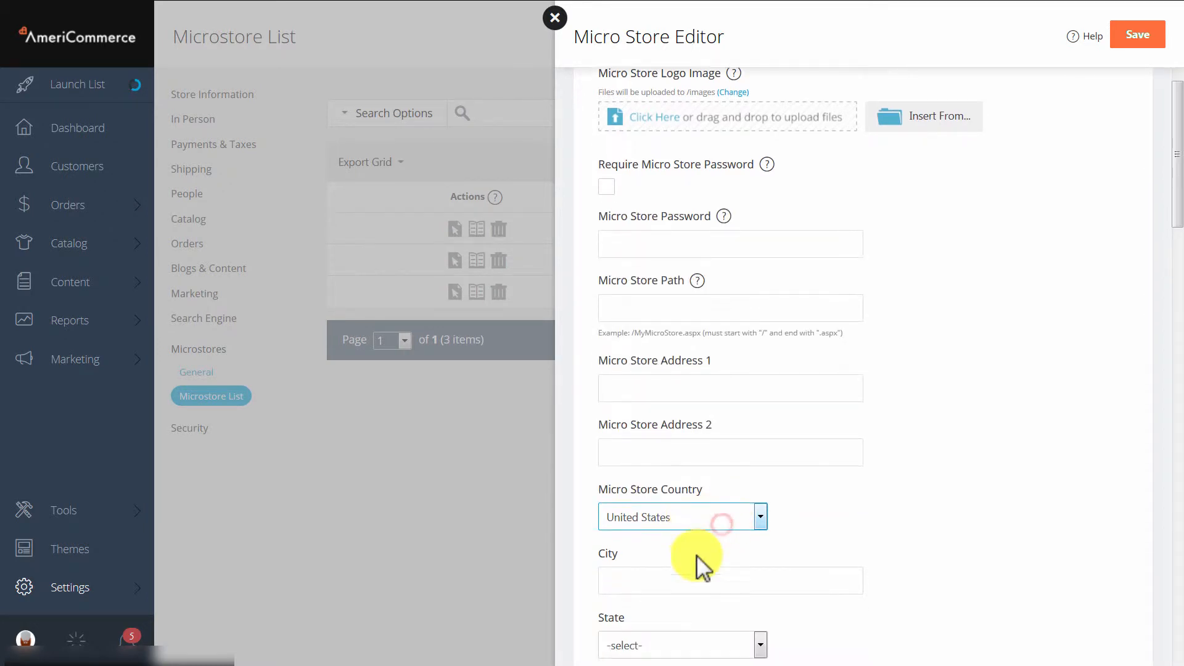
Set the micro store's state to Texas and fill in its postal code.
{"action": "scroll", "coordinate": [703, 542], "scroll_direction": "down", "scroll_amount": 2}
{"action": "left_click", "coordinate": [722, 503]}
{"action": "type", "text": "tex"}
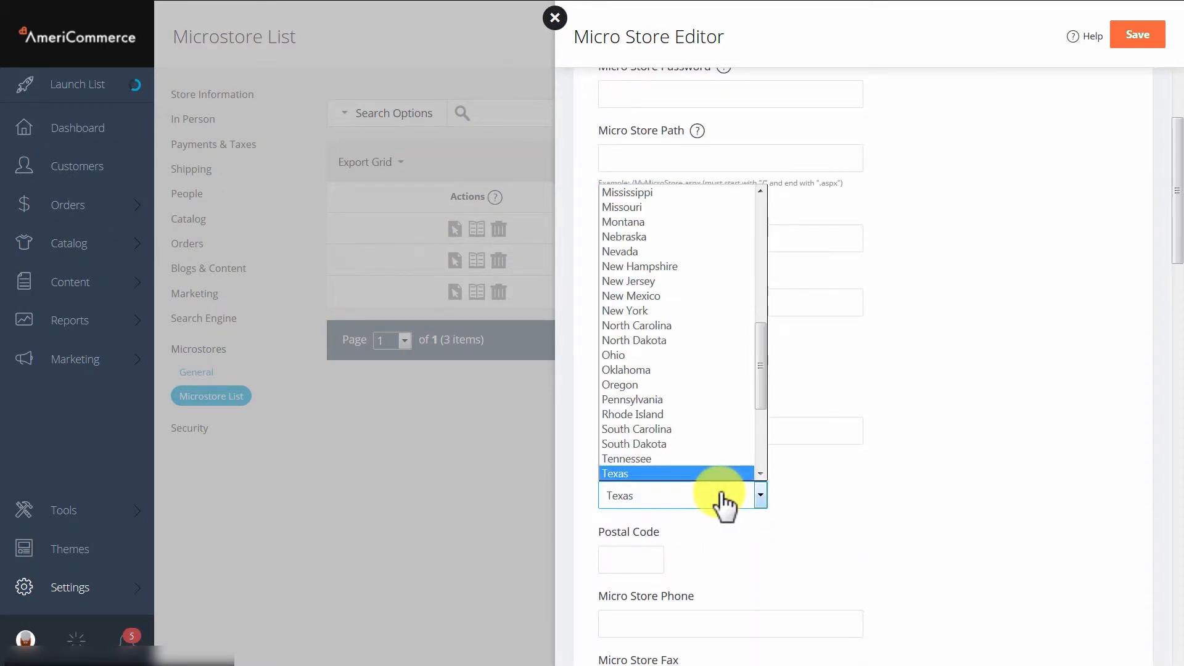
{"action": "left_click", "coordinate": [666, 474]}
{"action": "left_click", "coordinate": [613, 559]}
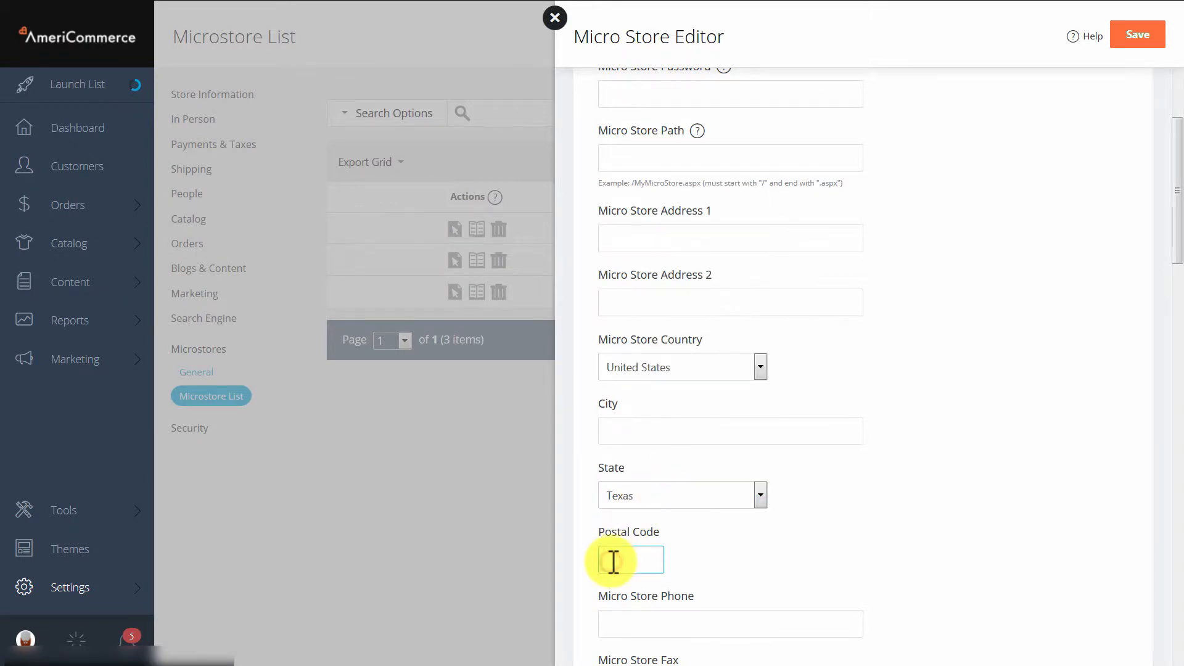
{"action": "type", "text": "77701"}
{"action": "left_click", "coordinate": [891, 548]}
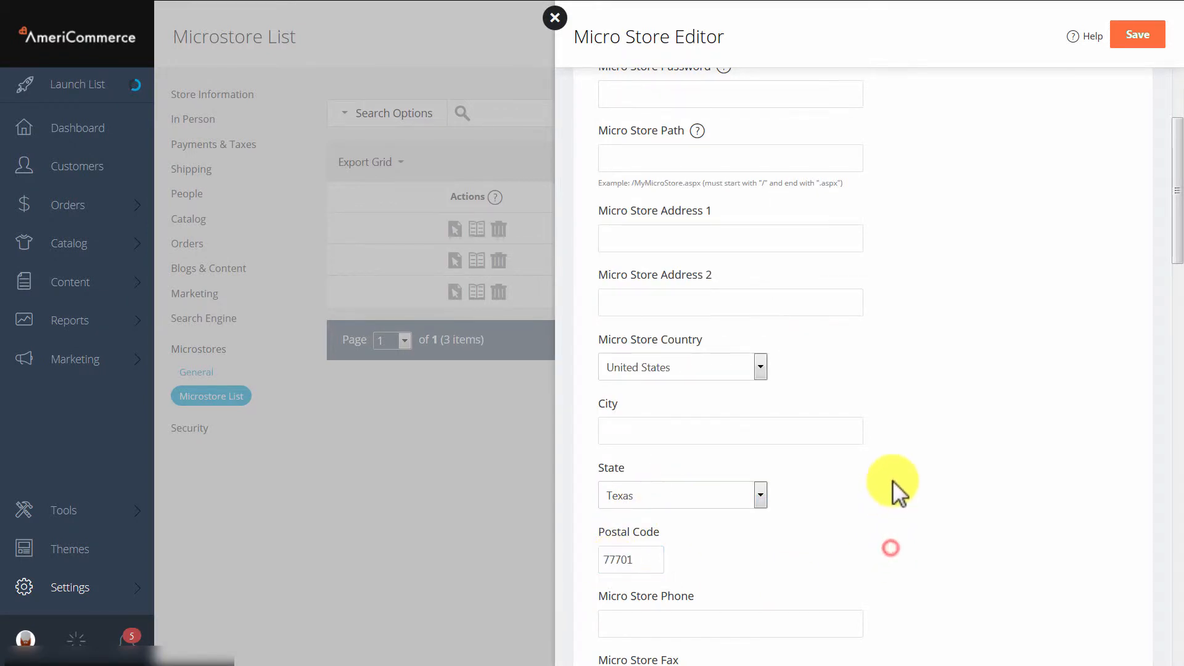
Set the Micro Store Default Shipping Country to United States.
{"action": "scroll", "coordinate": [895, 471], "scroll_direction": "down", "scroll_amount": 12}
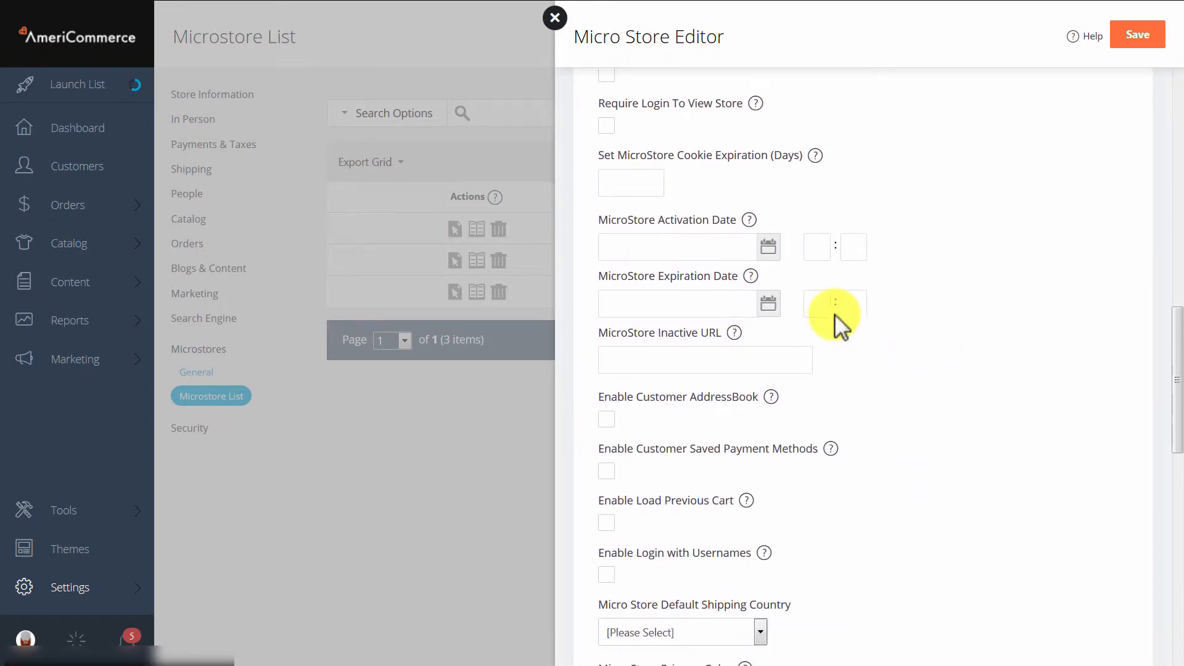
{"action": "scroll", "coordinate": [837, 321], "scroll_direction": "down", "scroll_amount": 2}
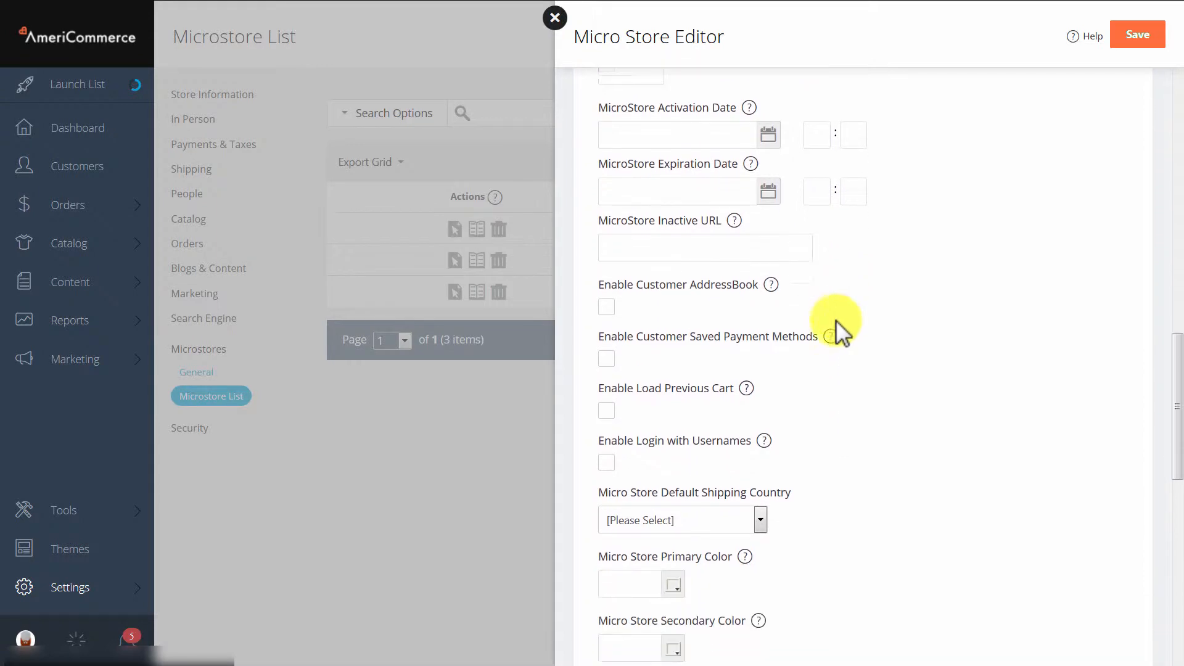
{"action": "left_click", "coordinate": [735, 509]}
{"action": "type", "text": "united"}
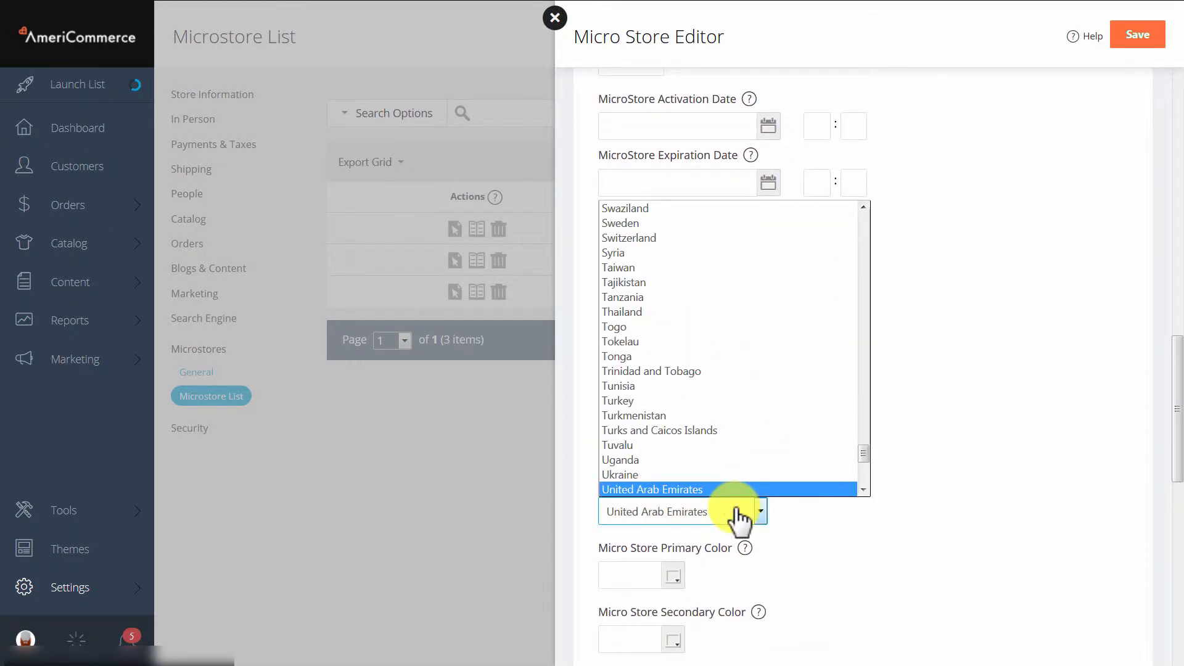
{"action": "key", "text": "Down"}
{"action": "key", "text": "Down"}
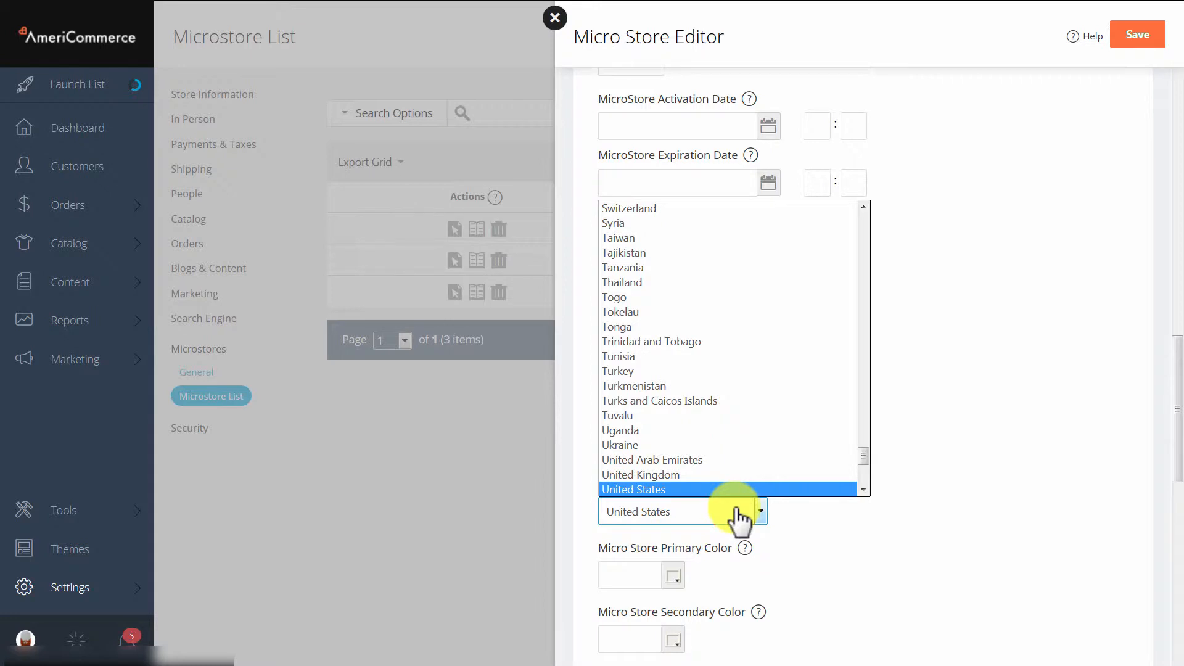
{"action": "left_click", "coordinate": [728, 489]}
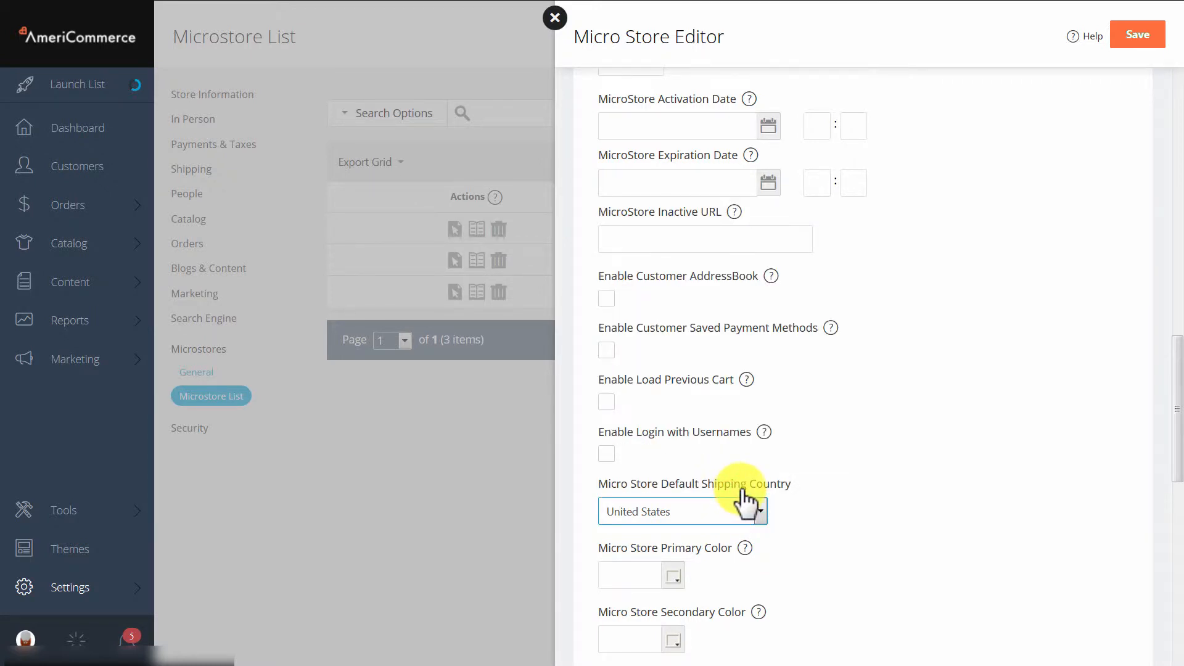
{"action": "scroll", "coordinate": [746, 503], "scroll_direction": "up", "scroll_amount": 8}
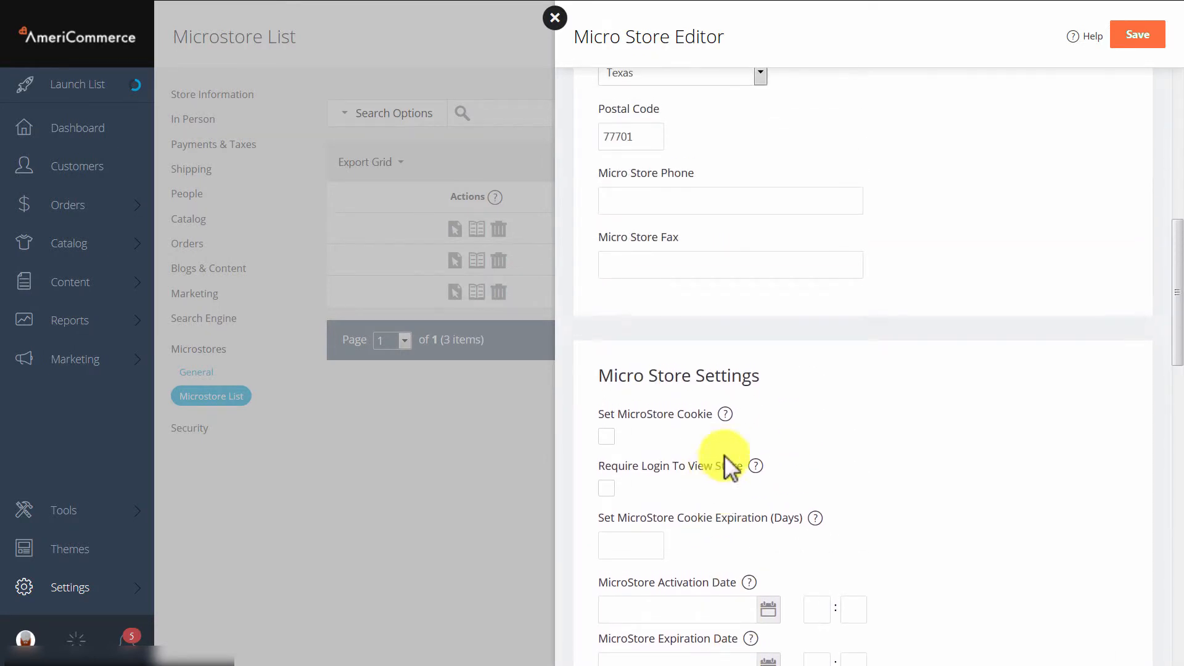
{"action": "scroll", "coordinate": [665, 424], "scroll_direction": "down", "scroll_amount": 1}
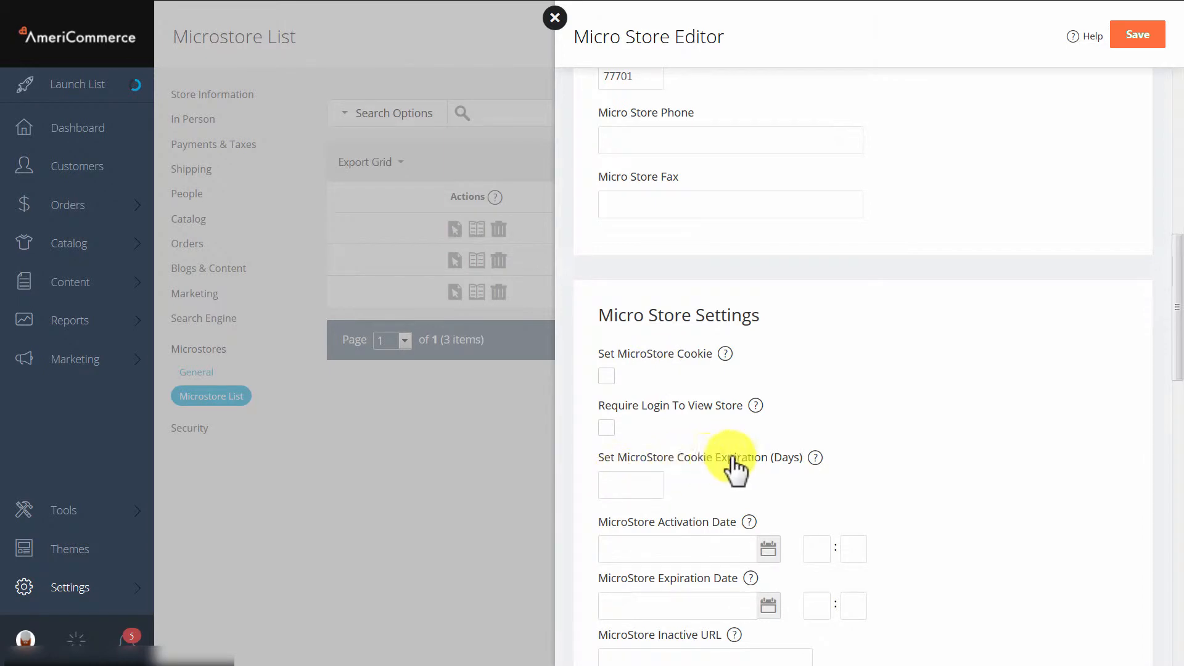
{"action": "left_click", "coordinate": [617, 484]}
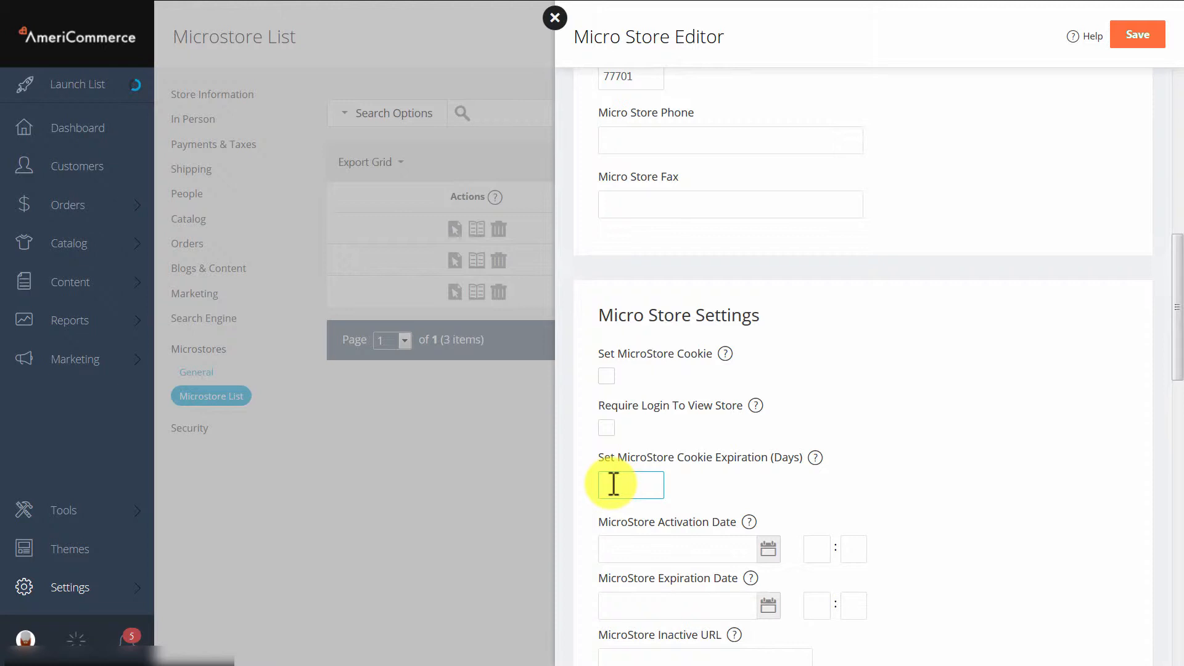
{"action": "scroll", "coordinate": [706, 455], "scroll_direction": "down", "scroll_amount": 2}
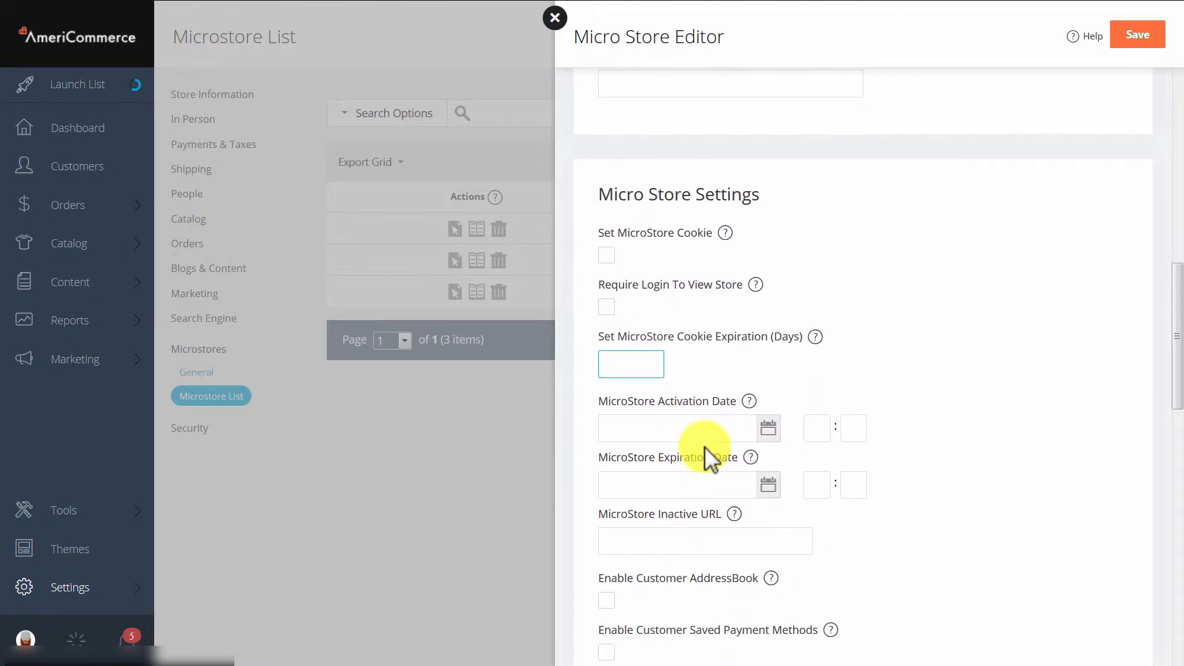
Close the Micro Store Editor and discard its unsaved changes.
{"action": "scroll", "coordinate": [704, 446], "scroll_direction": "down", "scroll_amount": 1}
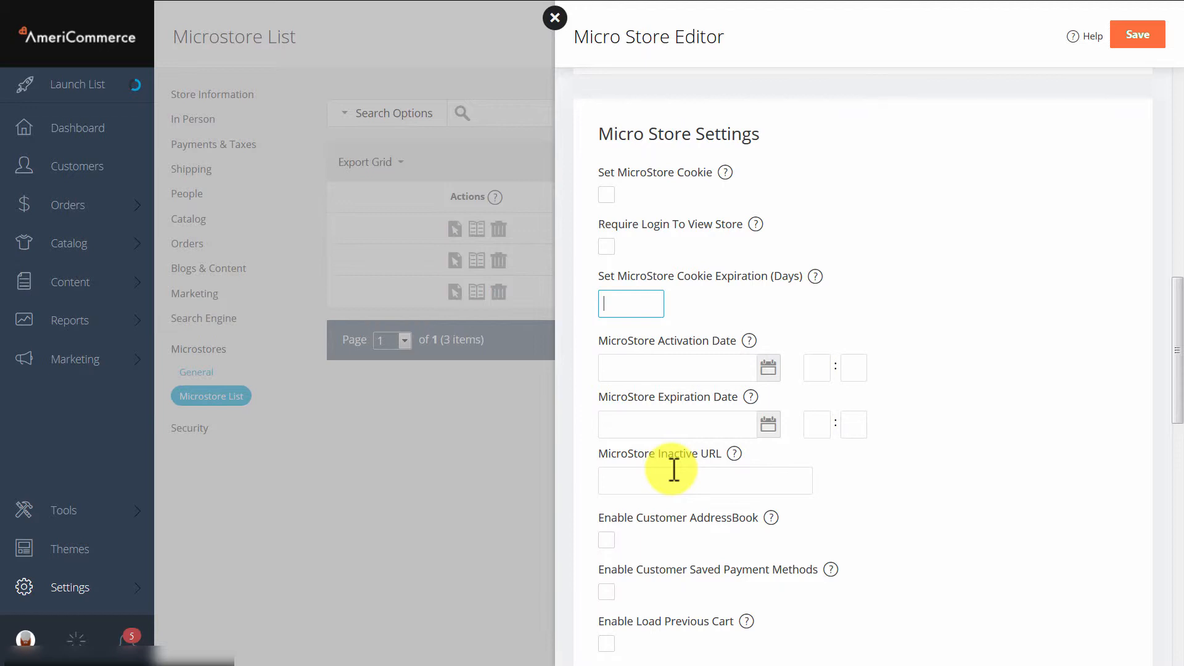
{"action": "left_click", "coordinate": [554, 18]}
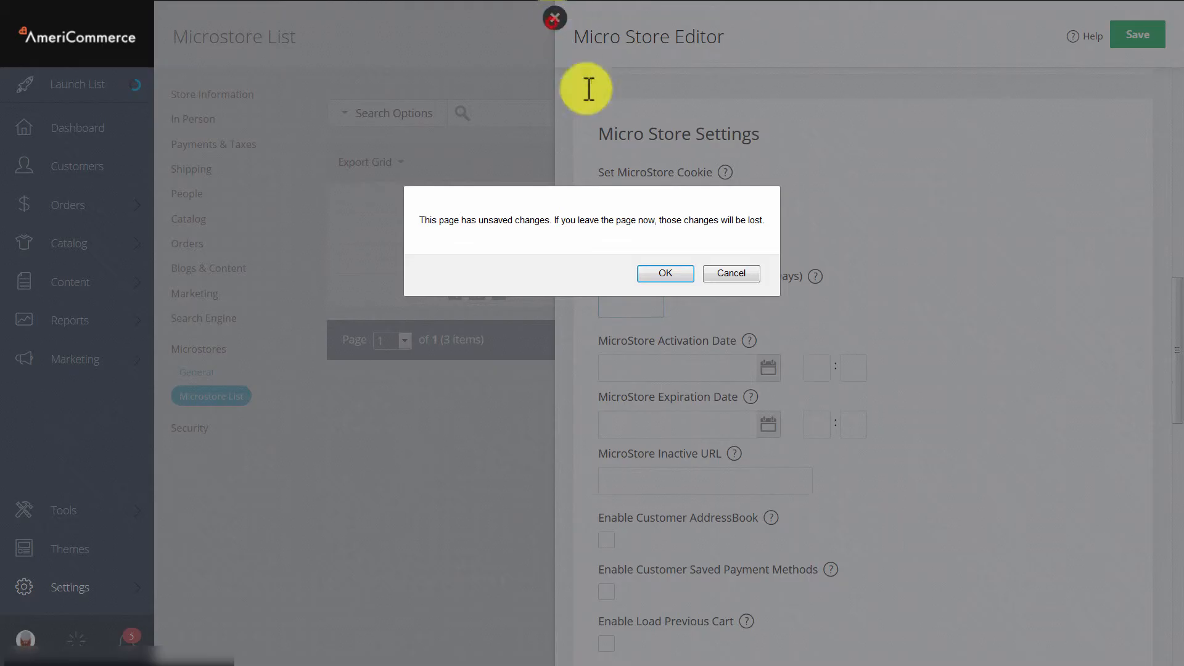
{"action": "left_click", "coordinate": [669, 271]}
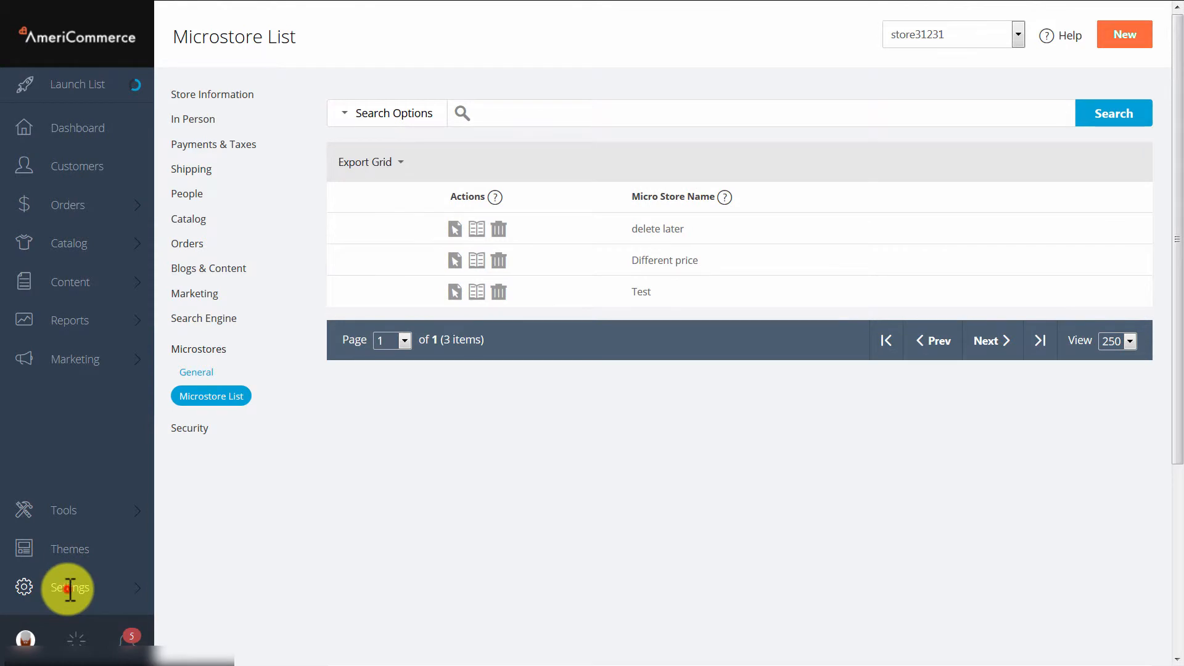
Open the Active Catalog settings and switch them to the Test microstore.
{"action": "left_click", "coordinate": [69, 589]}
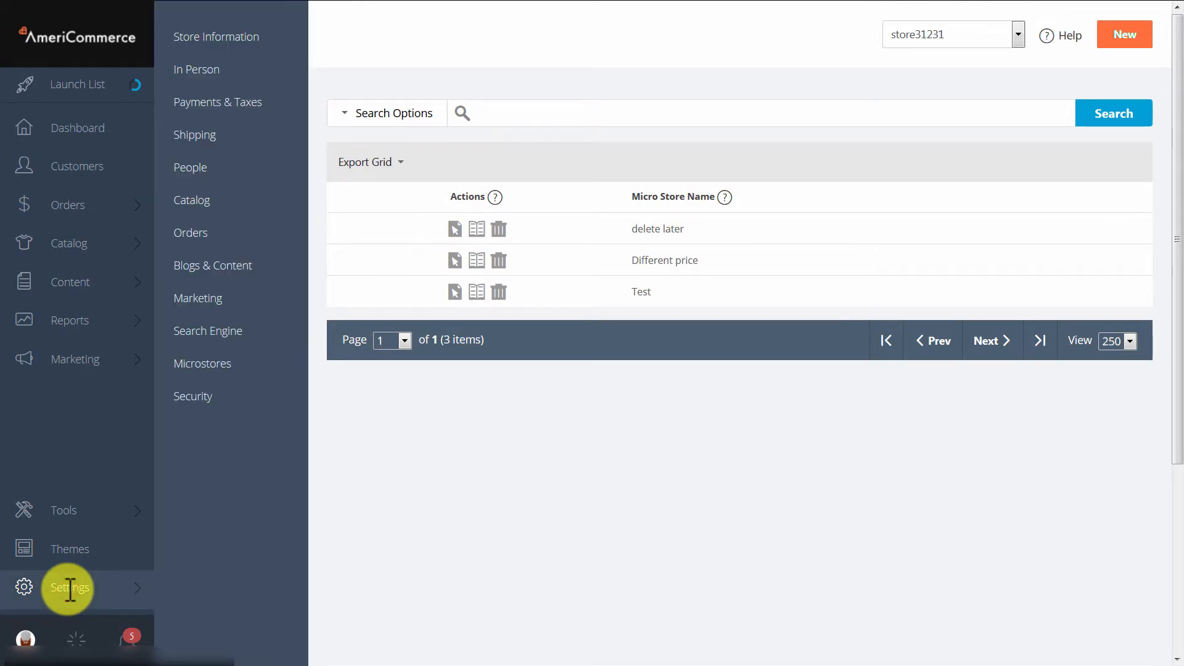
{"action": "left_click", "coordinate": [193, 203]}
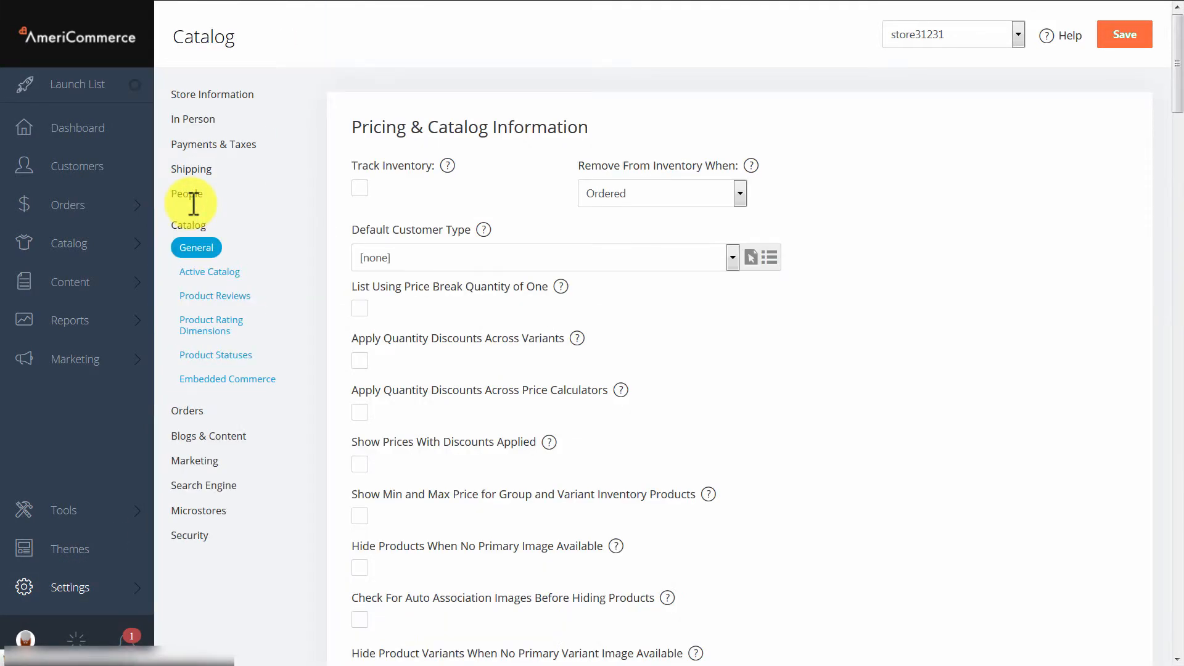
{"action": "left_click", "coordinate": [212, 272]}
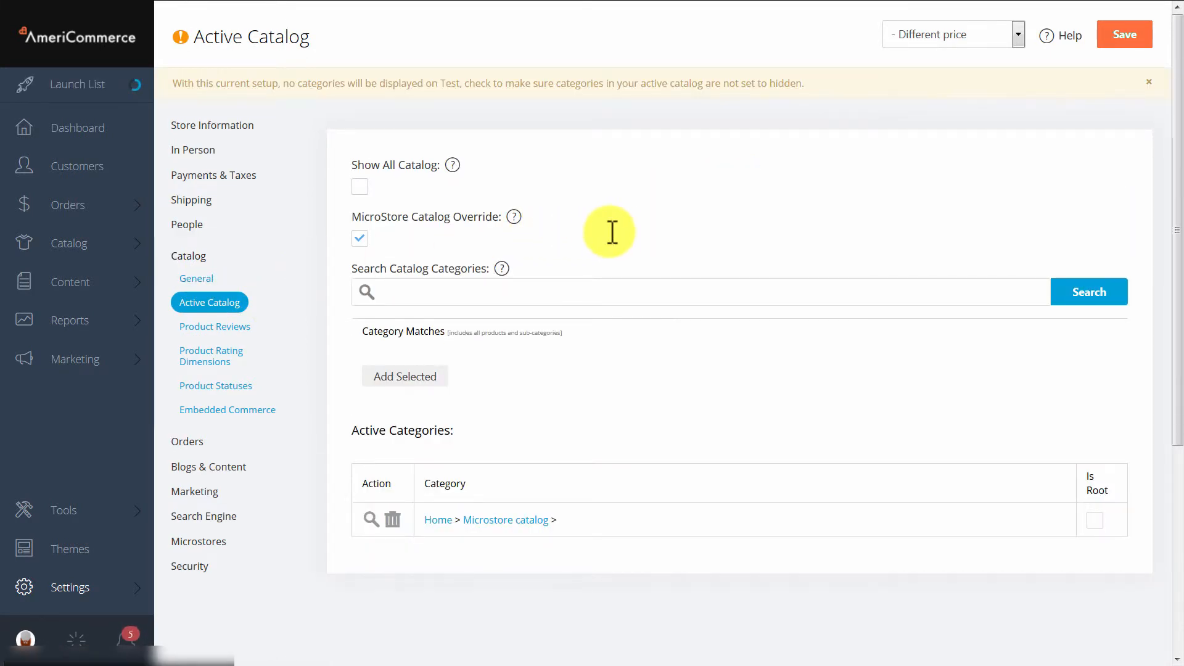
{"action": "left_click", "coordinate": [924, 35]}
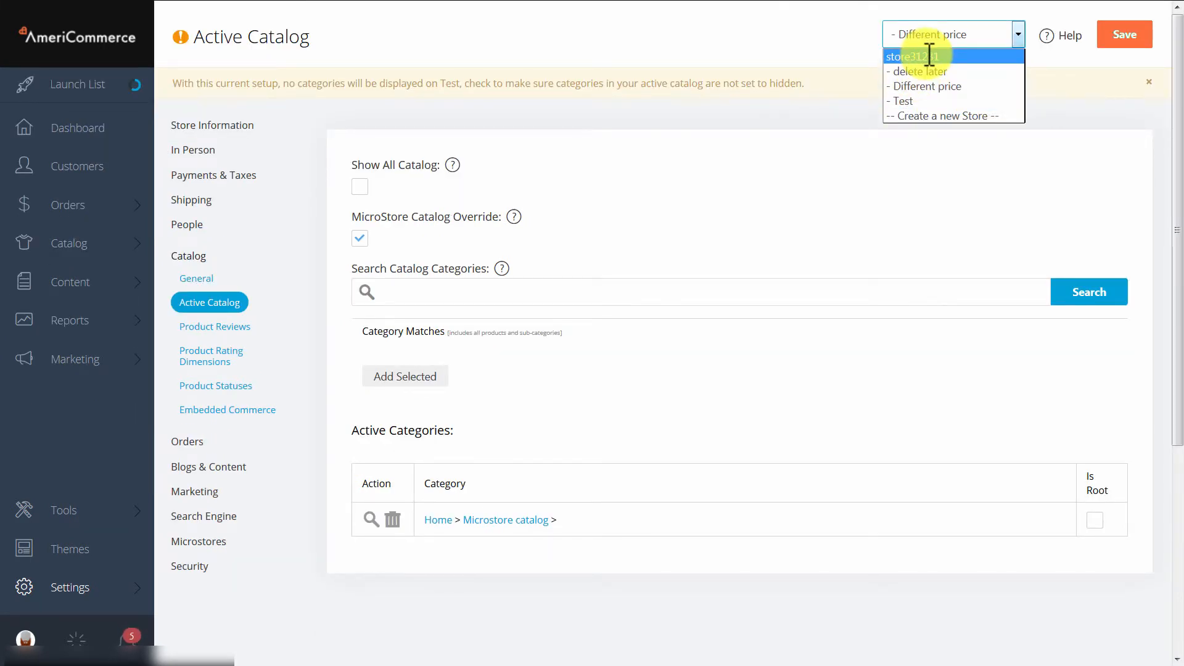
{"action": "left_click", "coordinate": [910, 101]}
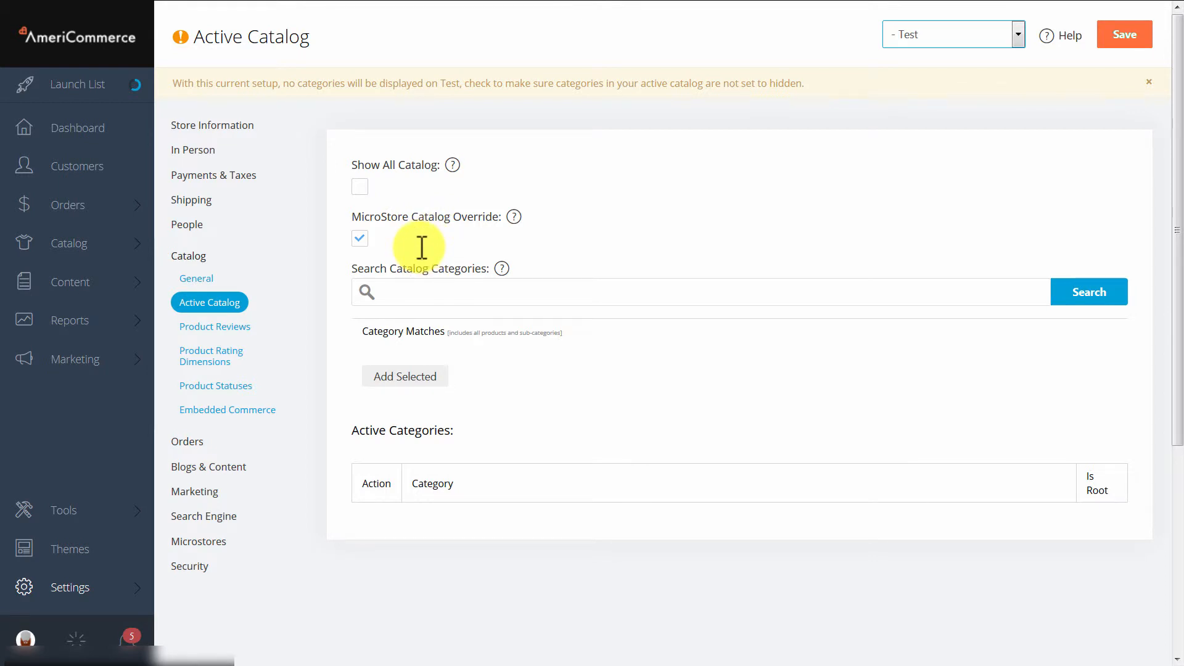
Search the catalog categories for "microstore" and add Microstore Category to the Test store's active categories.
{"action": "left_click", "coordinate": [460, 291]}
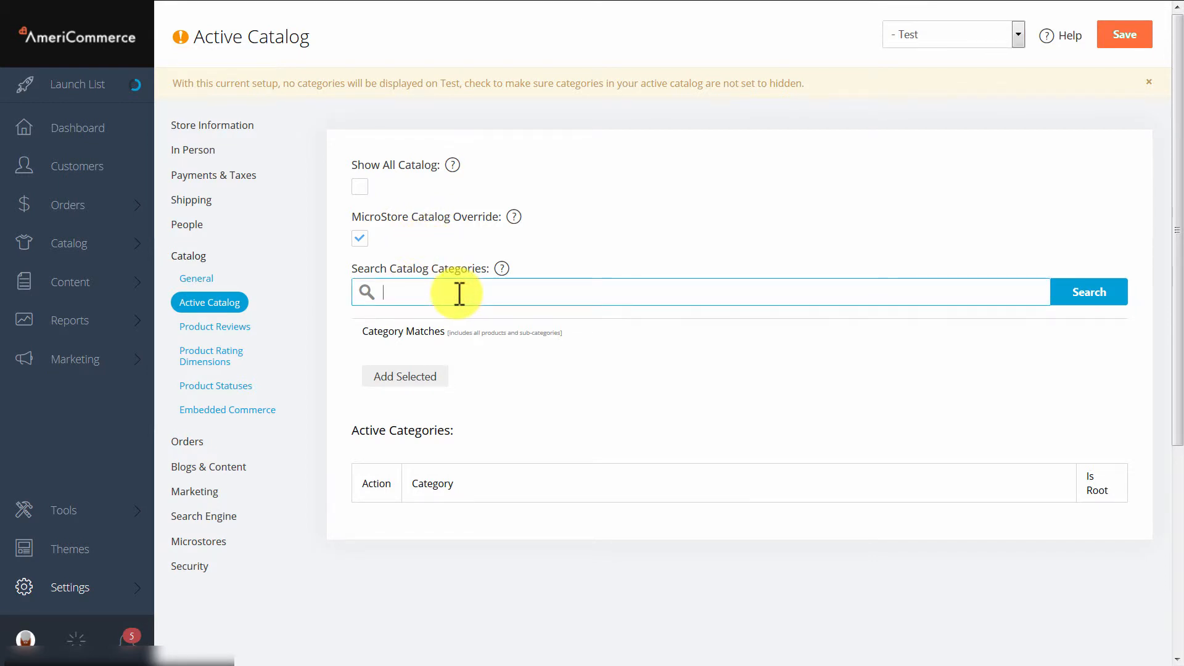
{"action": "type", "text": "microstore"}
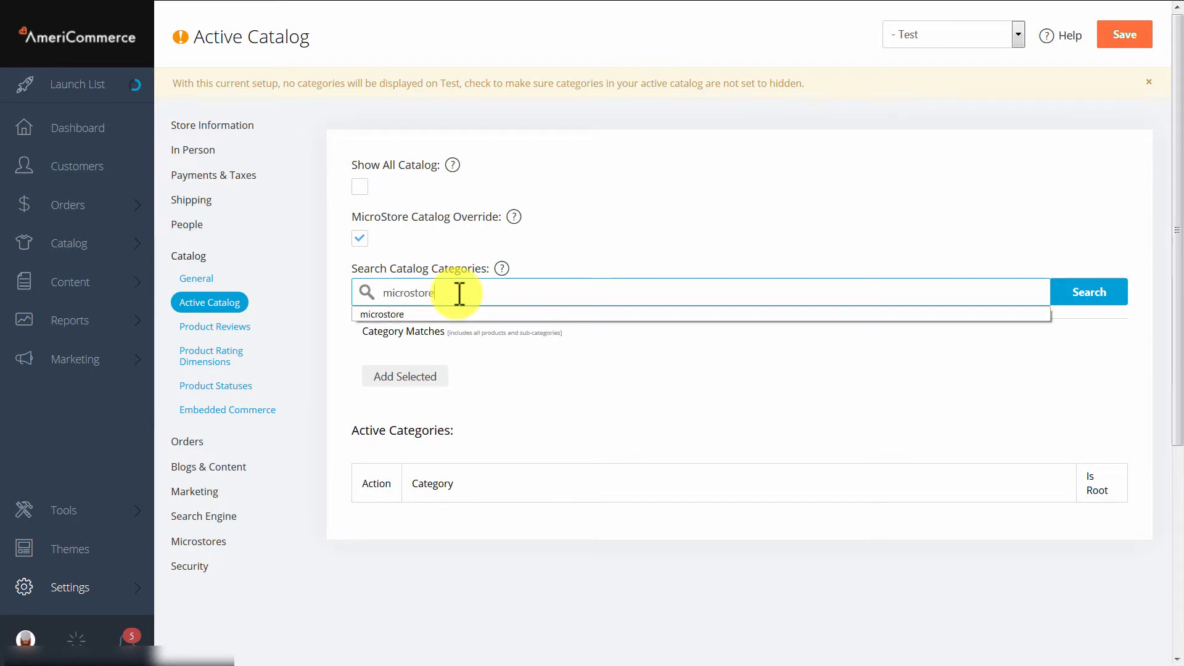
{"action": "left_click", "coordinate": [1092, 285]}
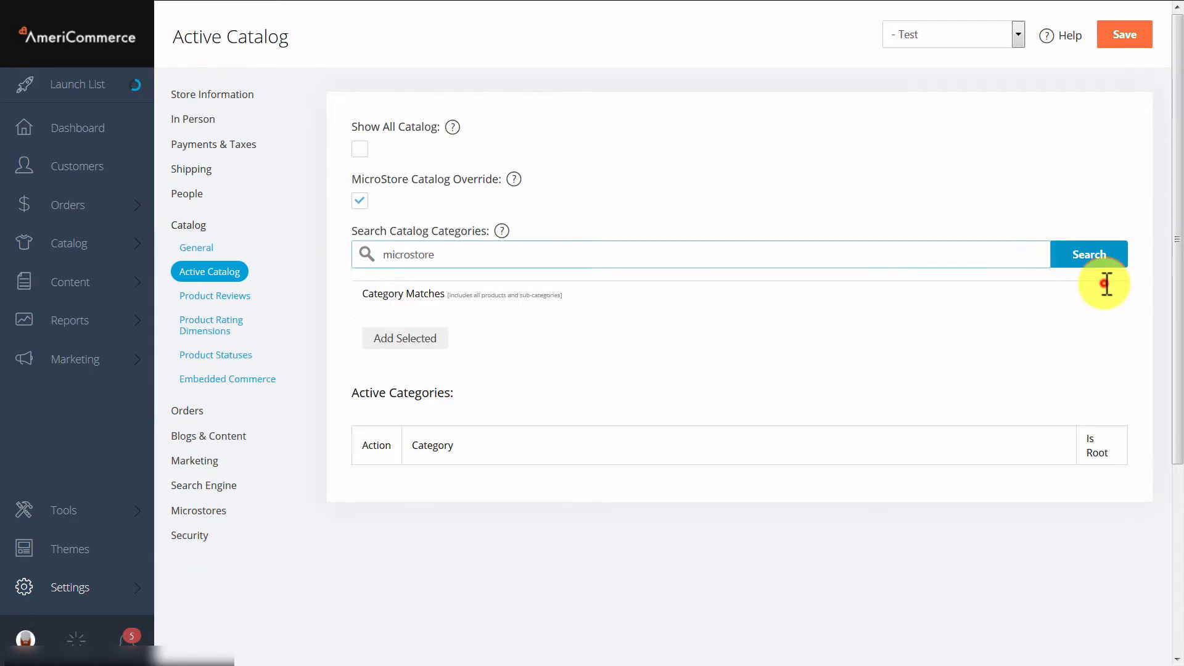
{"action": "double_click", "coordinate": [435, 255]}
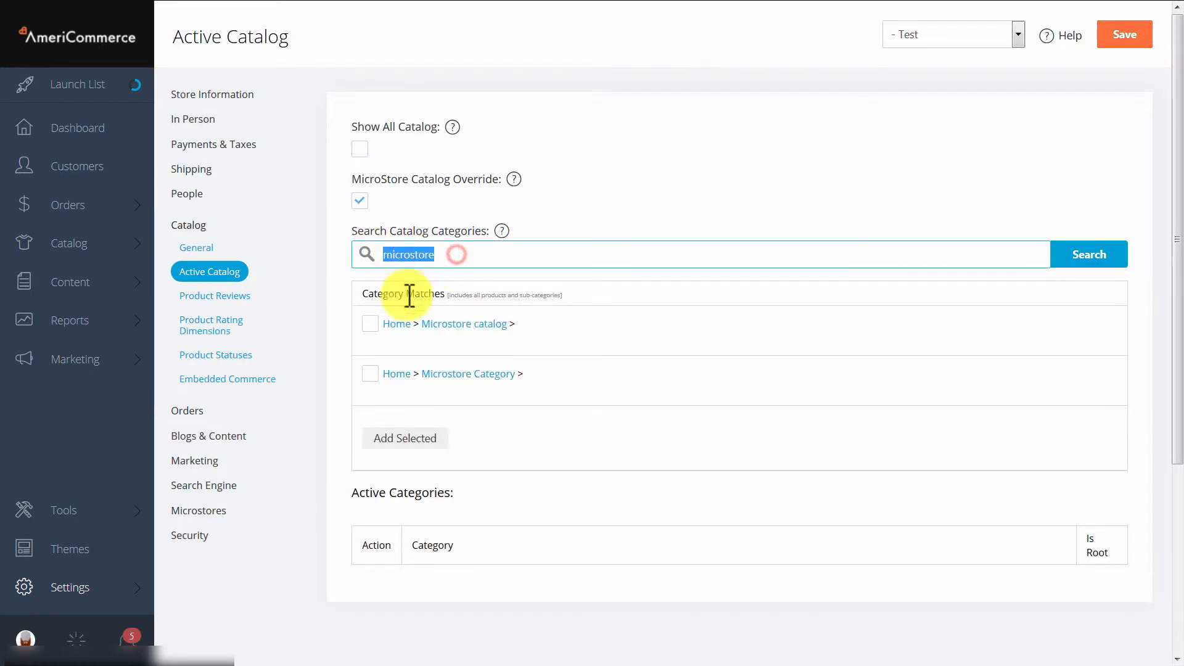
{"action": "left_click", "coordinate": [369, 373]}
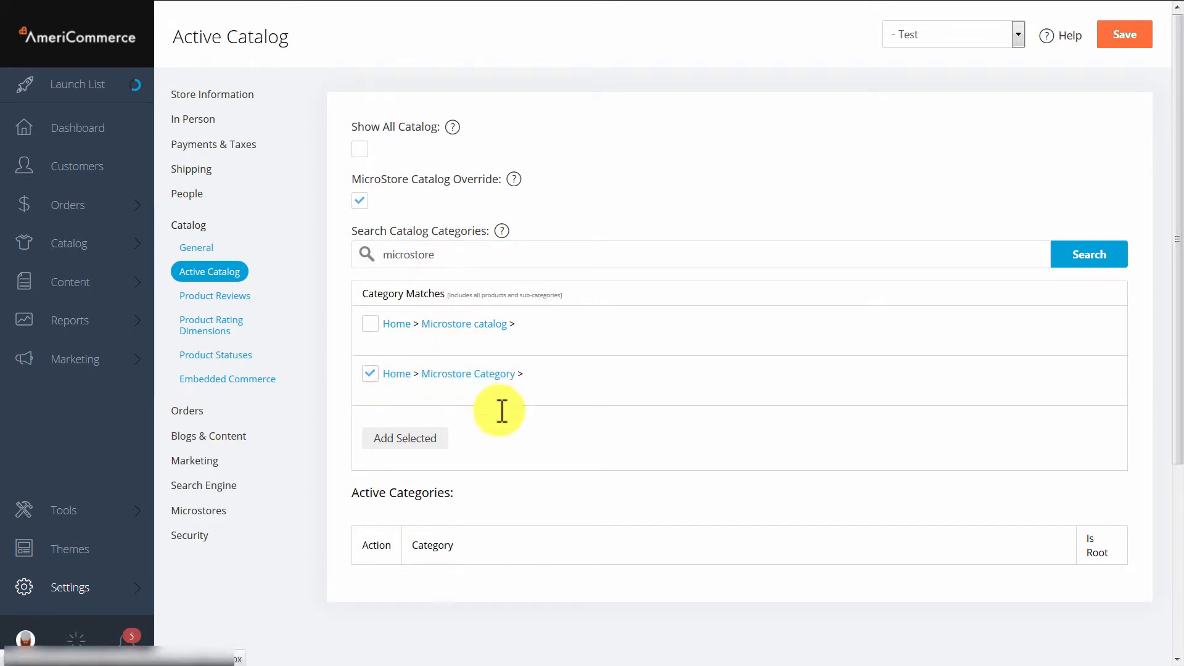
{"action": "left_click", "coordinate": [417, 432]}
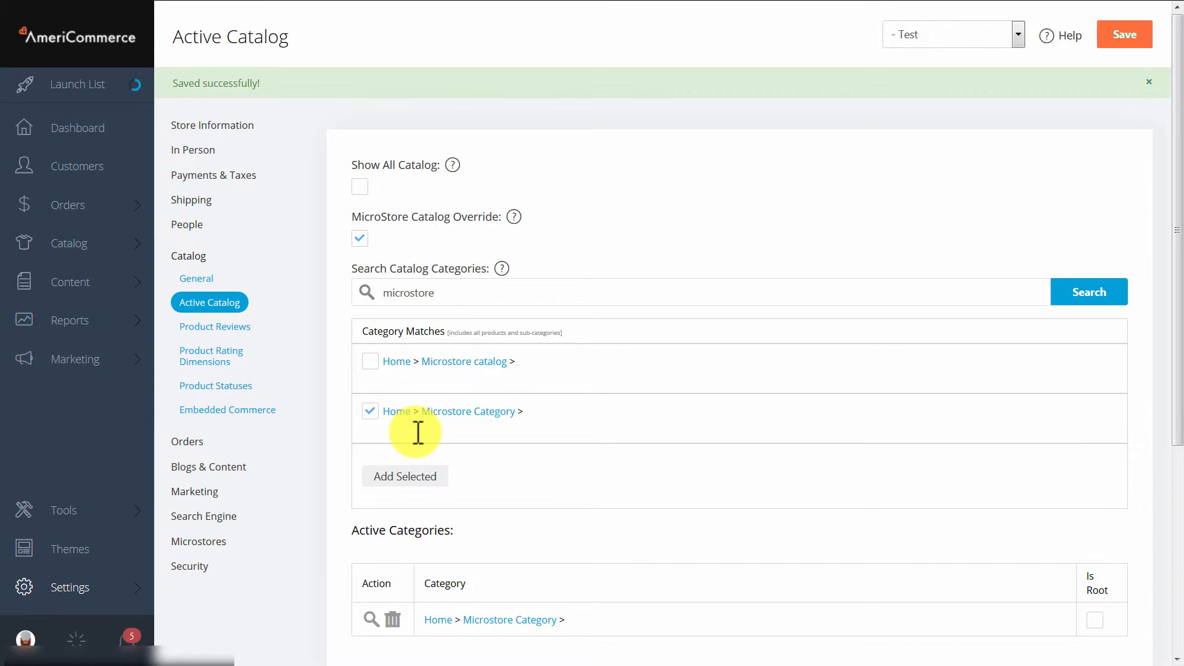
Mark Microstore Category as the root in the Test store's active categories.
{"action": "scroll", "coordinate": [947, 443], "scroll_direction": "down", "scroll_amount": 2}
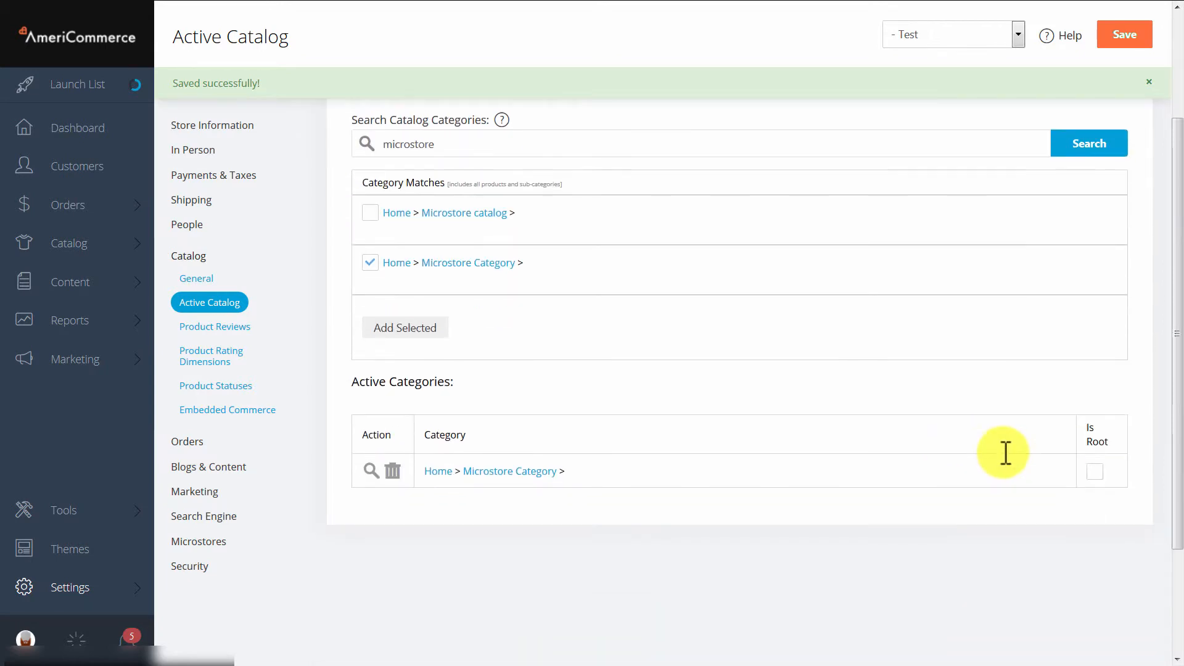
{"action": "left_click", "coordinate": [1099, 472]}
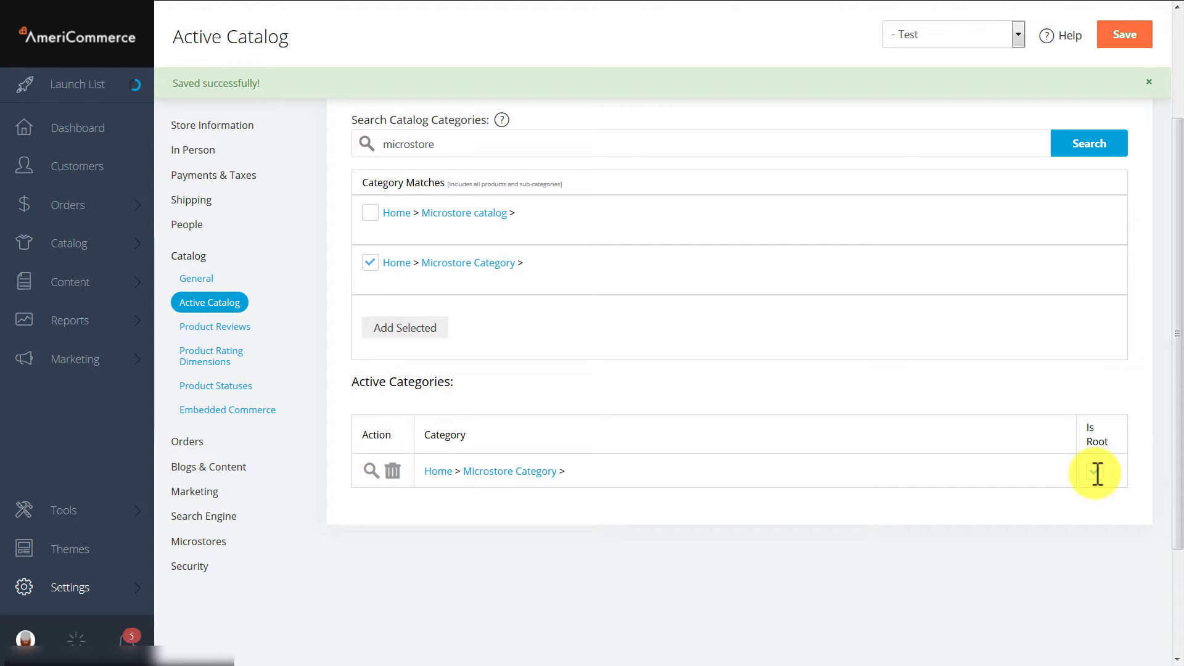
{"action": "scroll", "coordinate": [851, 463], "scroll_direction": "down", "scroll_amount": 1}
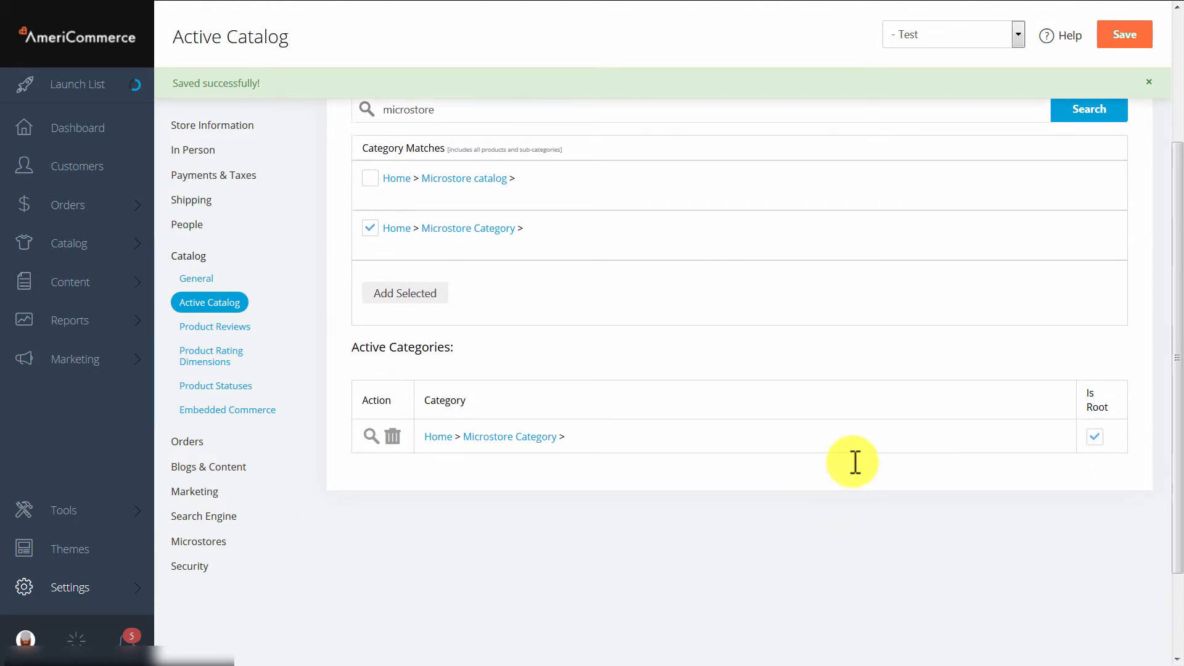
{"action": "scroll", "coordinate": [657, 395], "scroll_direction": "up", "scroll_amount": 3}
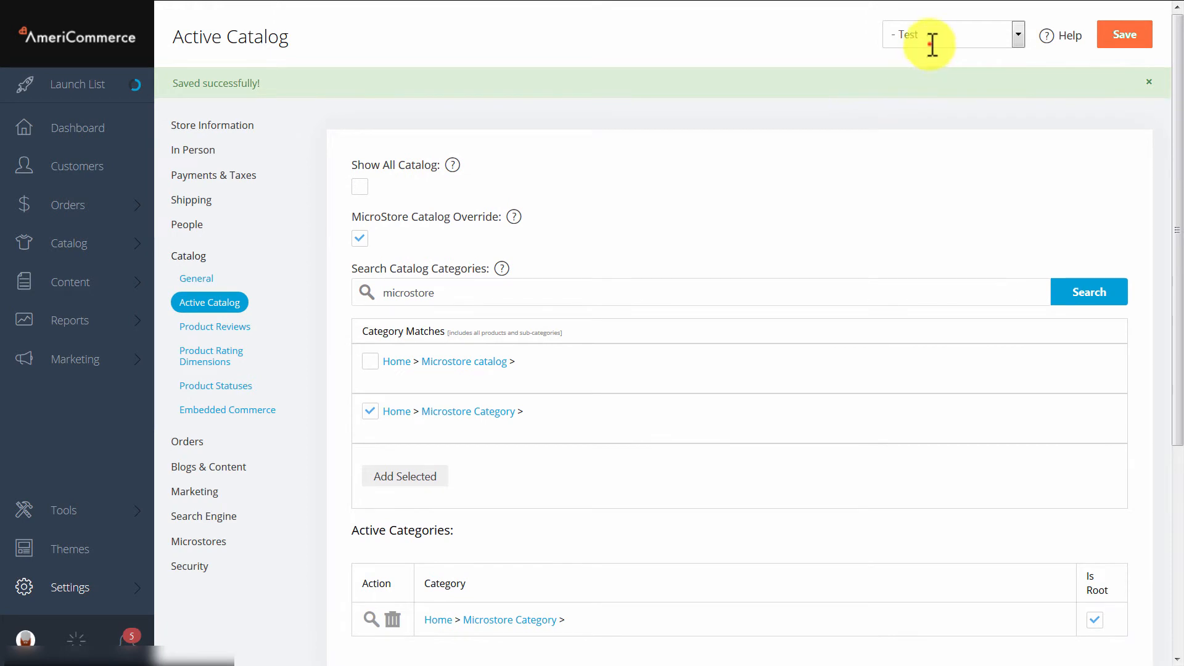
{"action": "left_click", "coordinate": [932, 36]}
{"action": "left_click", "coordinate": [790, 220]}
{"action": "scroll", "coordinate": [783, 217], "scroll_direction": "down", "scroll_amount": 2}
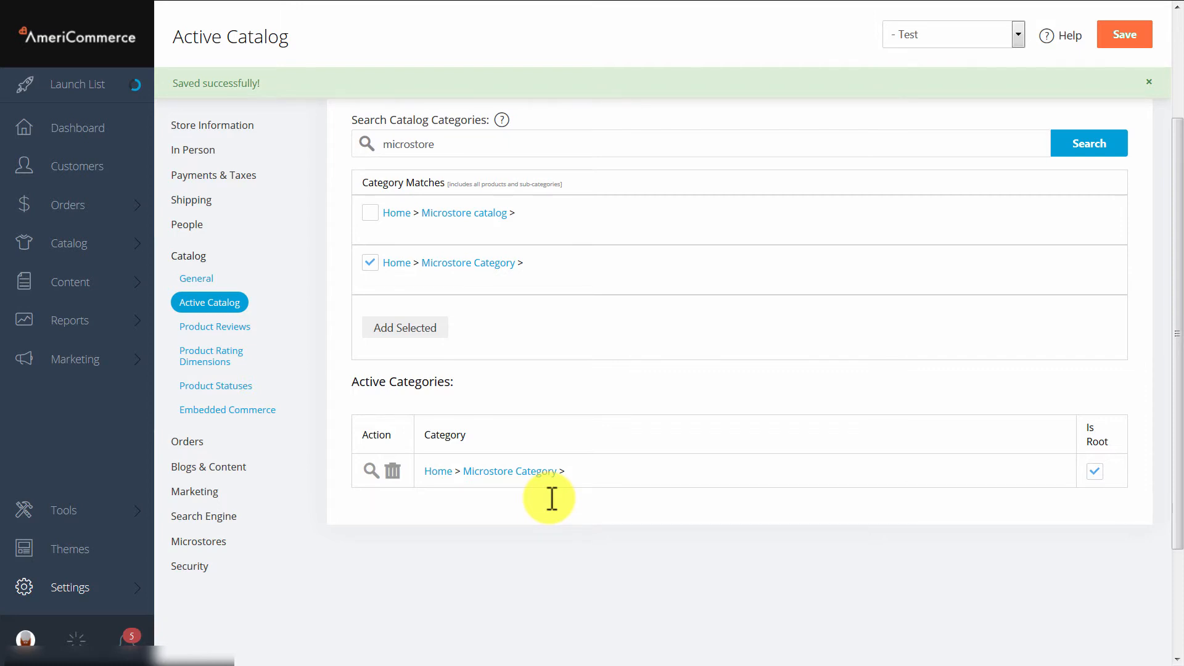
Leave the Active Catalog page without saving and open the header widgets of the active Base6 theme.
{"action": "left_click", "coordinate": [66, 546]}
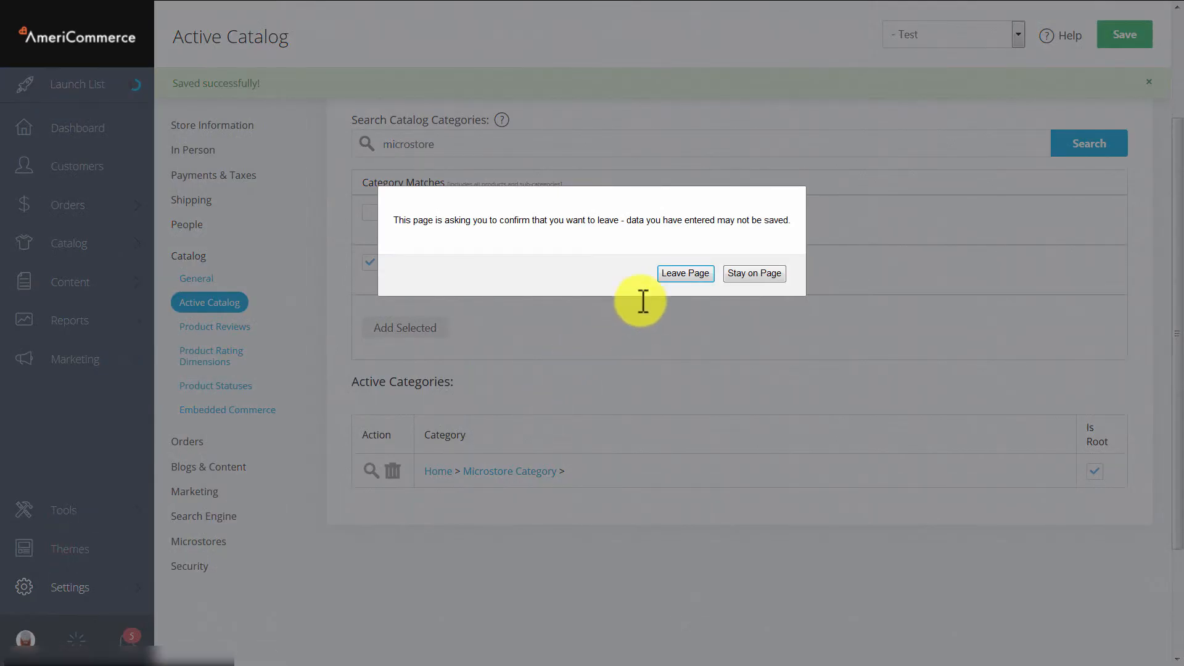
{"action": "left_click", "coordinate": [672, 273]}
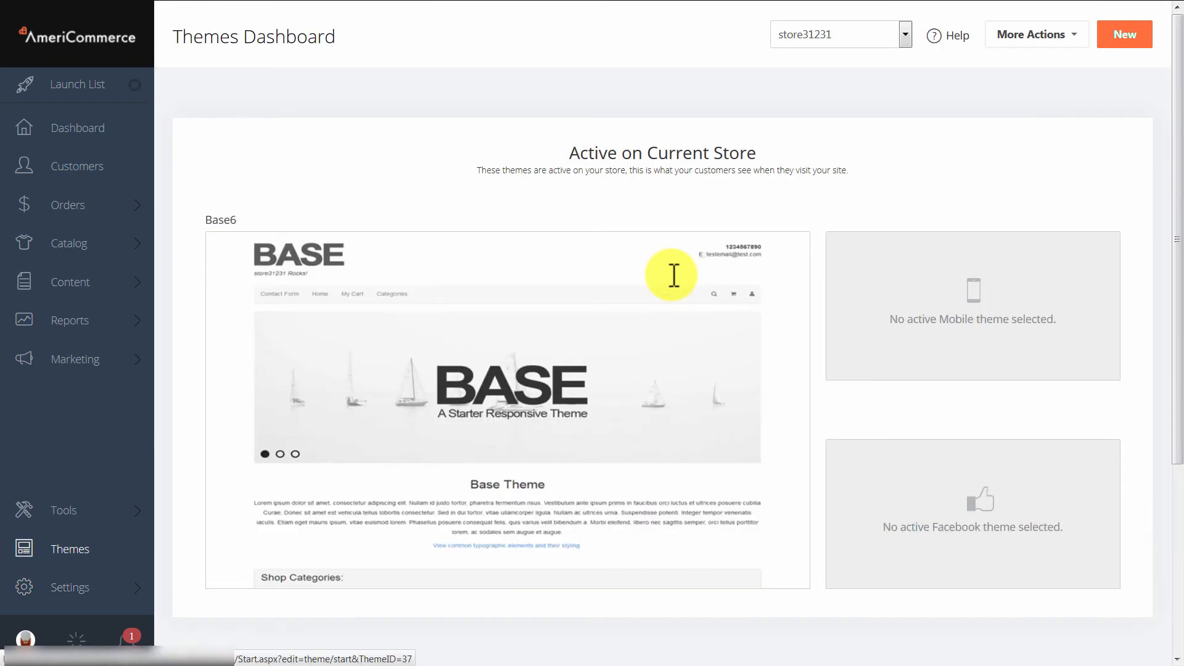
{"action": "scroll", "coordinate": [395, 512], "scroll_direction": "down", "scroll_amount": 2}
{"action": "left_click", "coordinate": [247, 541]}
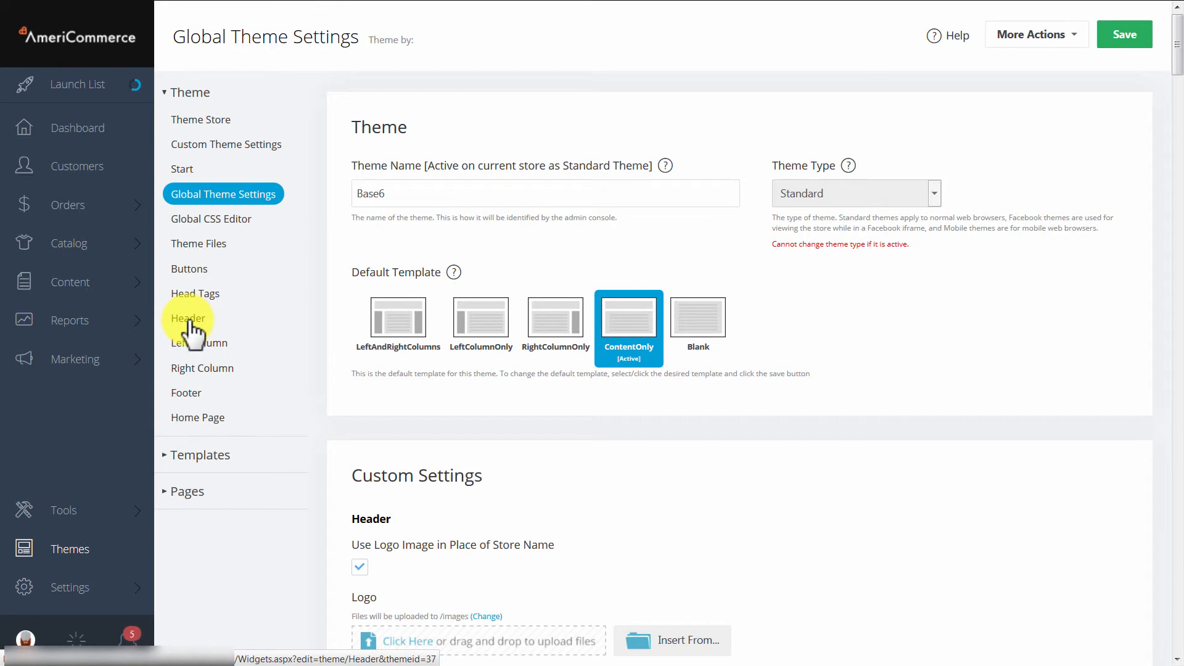
{"action": "left_click", "coordinate": [191, 322]}
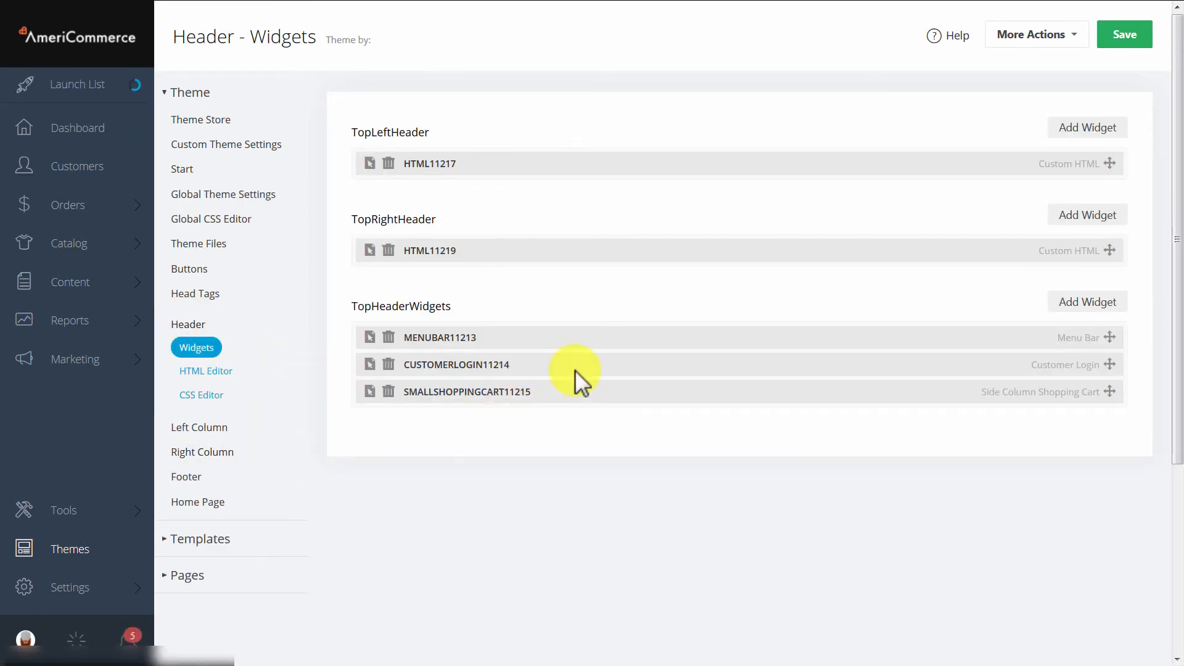
Add a MicroStores widget to the TopLeftHeader area.
{"action": "left_click", "coordinate": [1088, 127]}
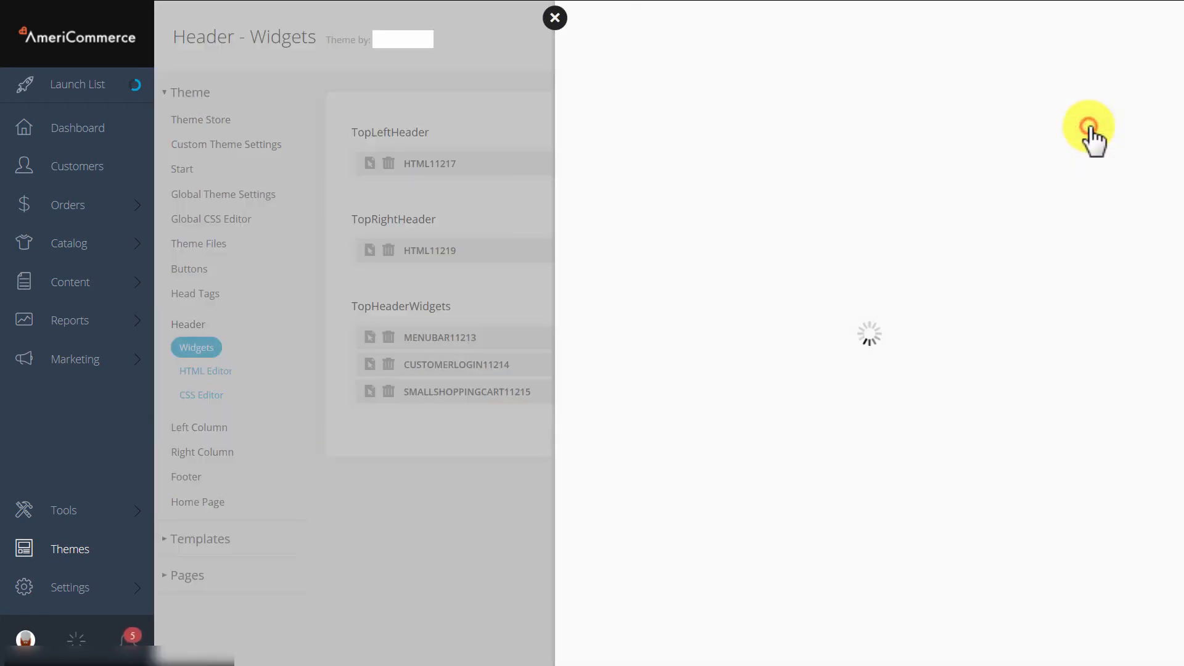
{"action": "left_click_drag", "start_coordinate": [1176, 132], "coordinate": [1147, 439]}
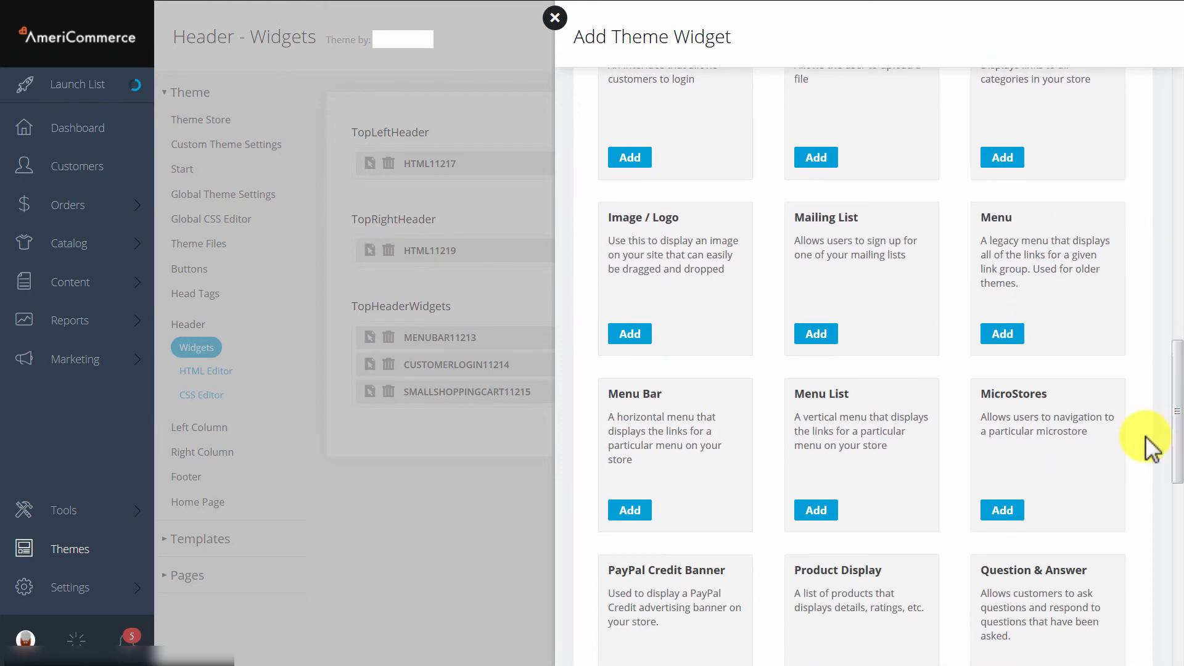
{"action": "left_click", "coordinate": [1002, 509]}
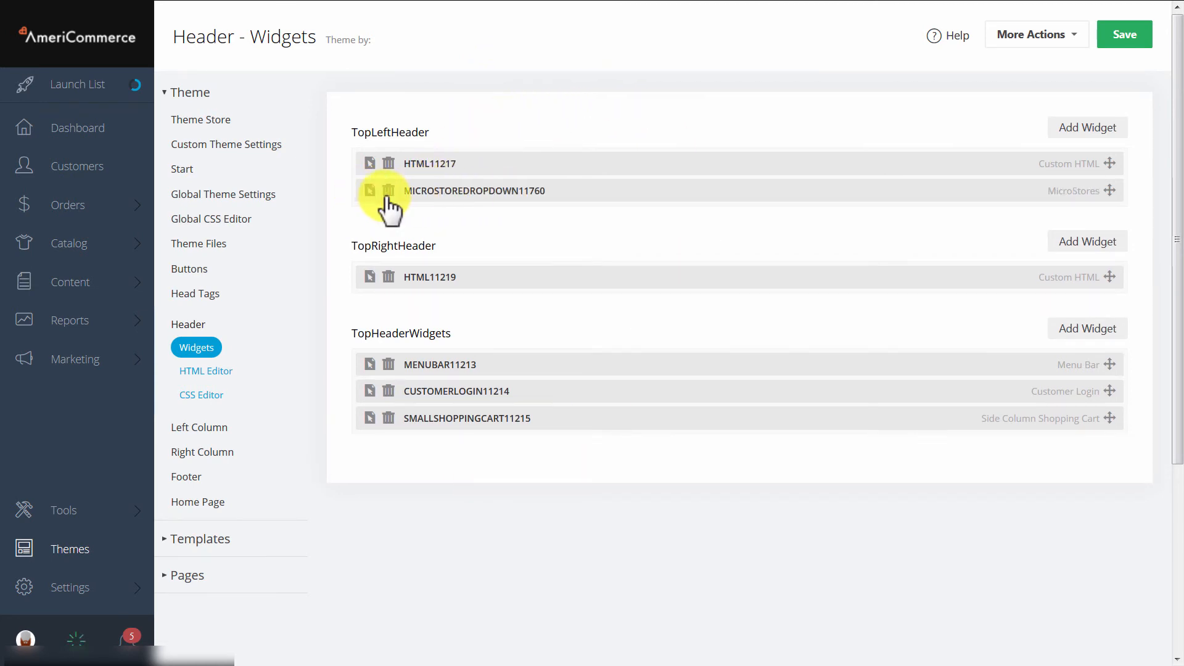
Set the MicroStores widget's header text to "video microstore dropdown" with Select Active Microstore enabled, and save the widget and header.
{"action": "left_click", "coordinate": [369, 190]}
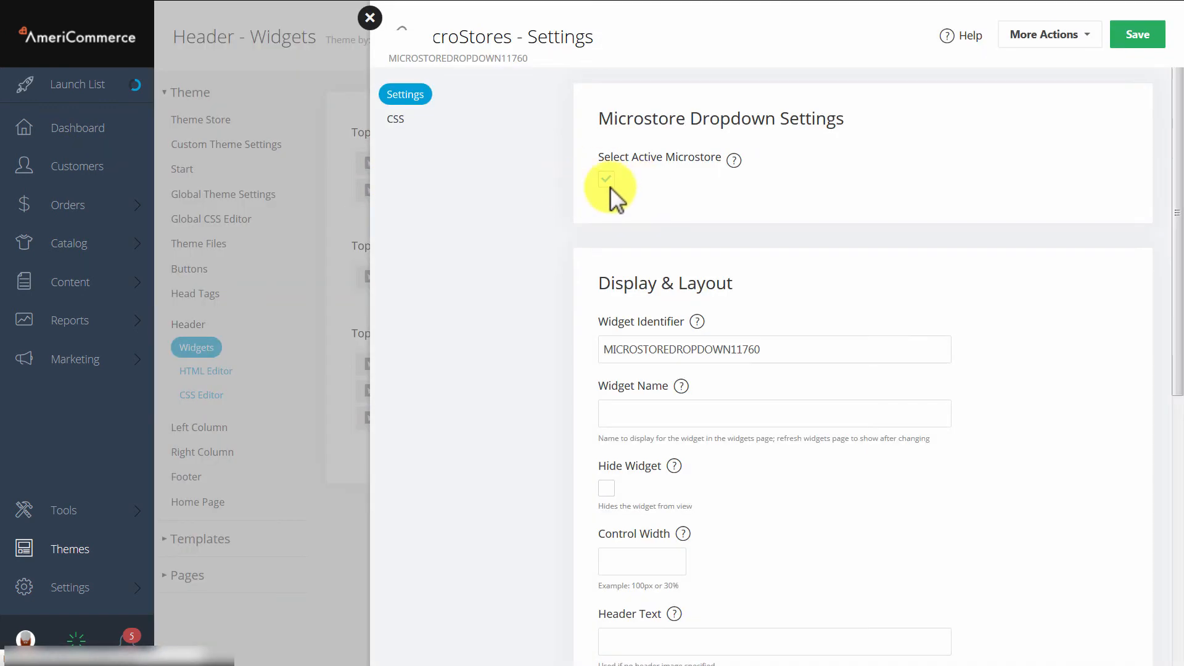
{"action": "left_click", "coordinate": [608, 182]}
{"action": "scroll", "coordinate": [693, 208], "scroll_direction": "down", "scroll_amount": 3}
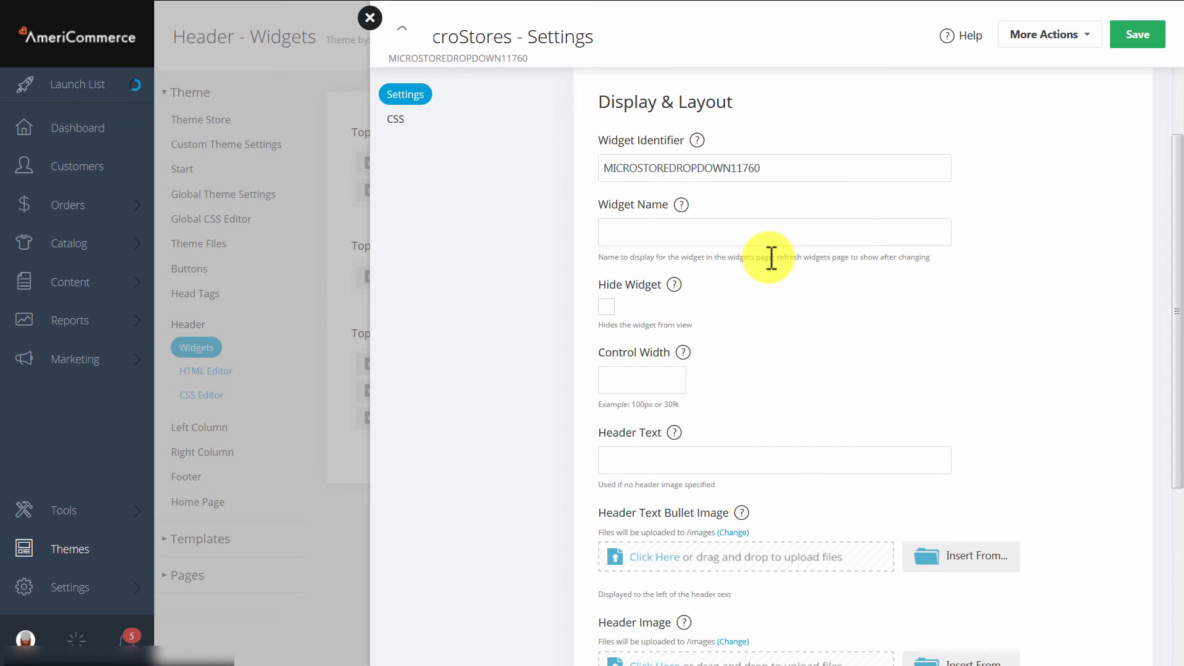
{"action": "scroll", "coordinate": [848, 321], "scroll_direction": "down", "scroll_amount": 2}
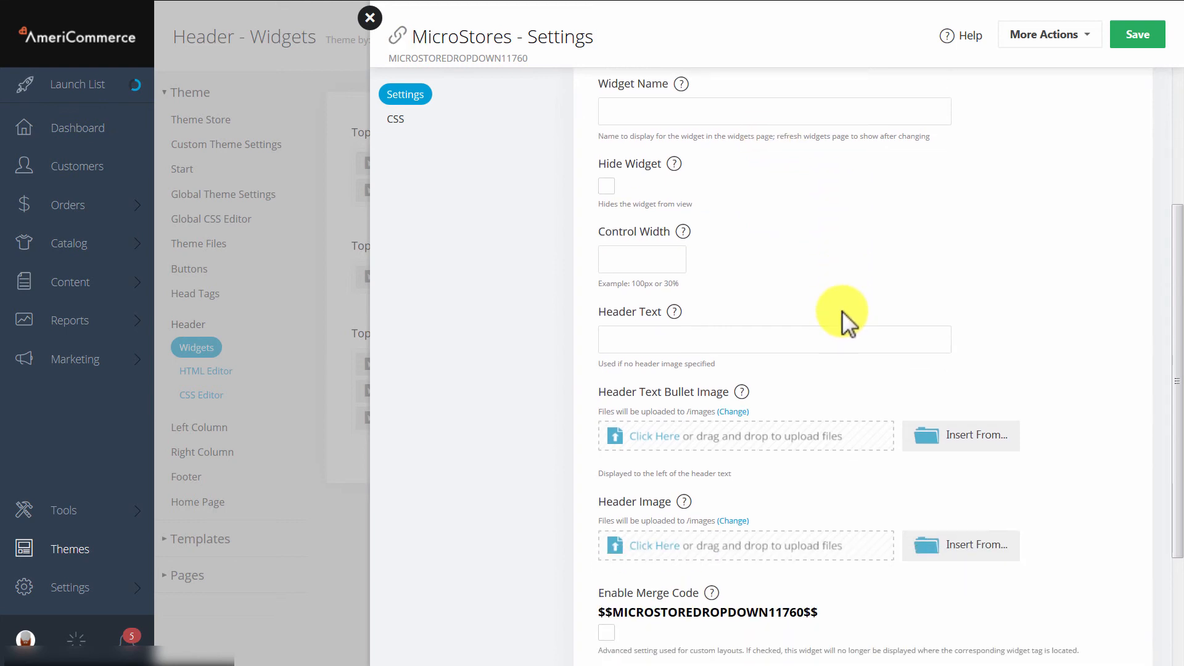
{"action": "left_click", "coordinate": [639, 343]}
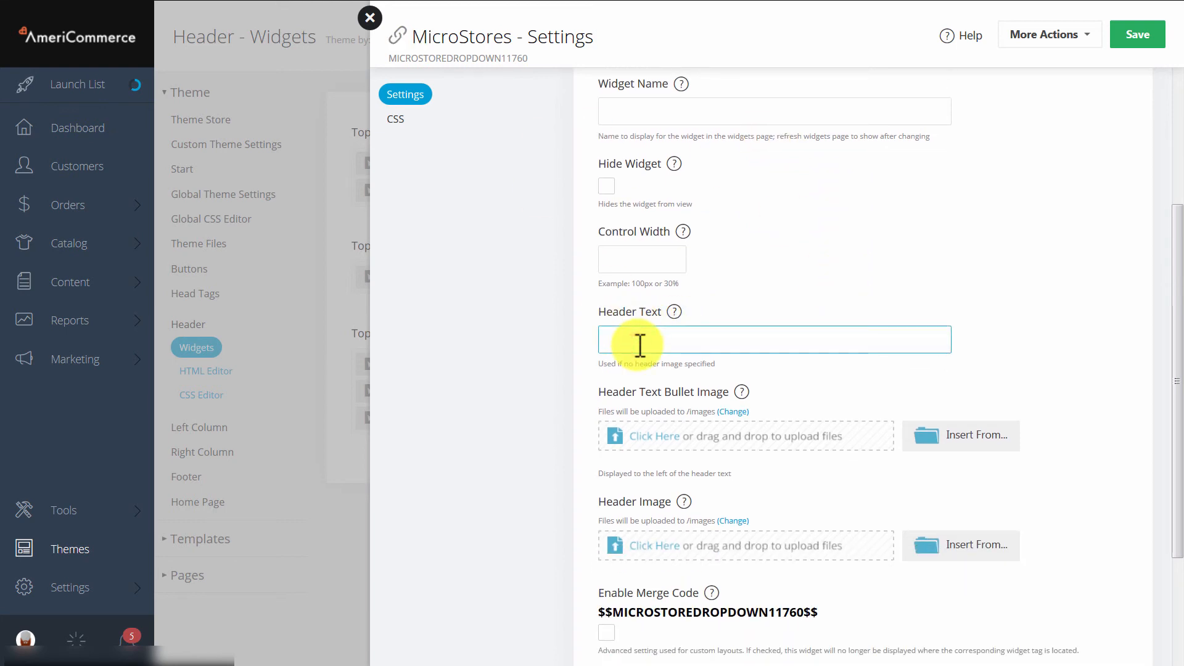
{"action": "type", "text": "video microstore dropdown"}
{"action": "left_click", "coordinate": [1134, 38]}
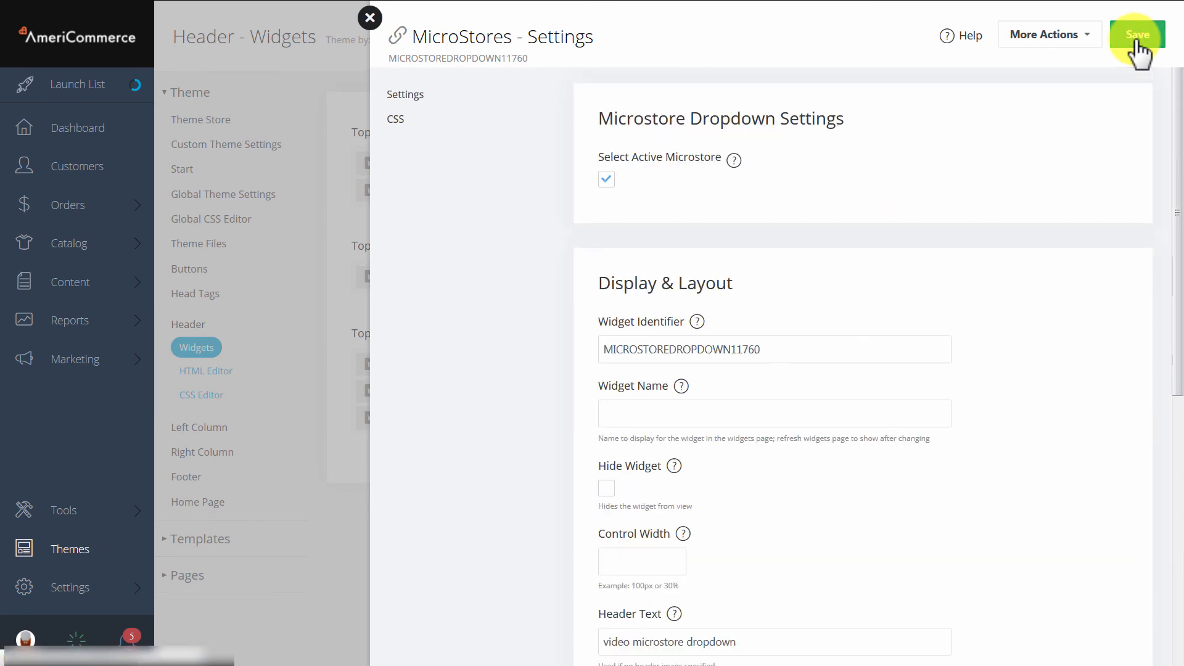
{"action": "left_click", "coordinate": [370, 19]}
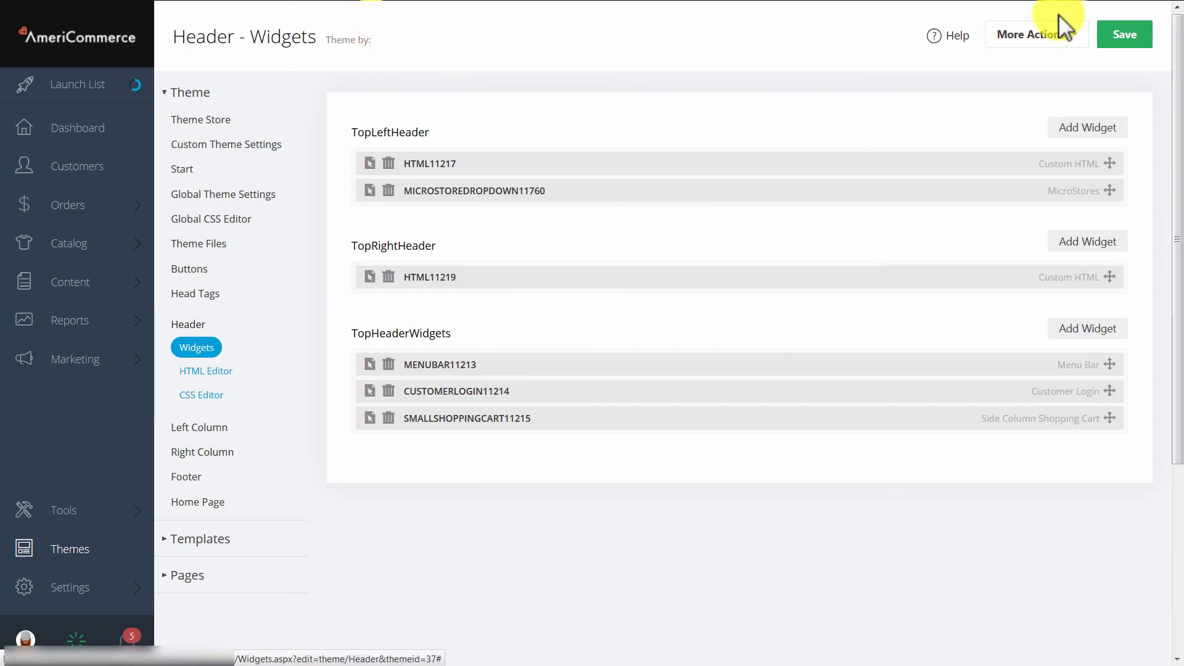
{"action": "left_click", "coordinate": [1125, 35]}
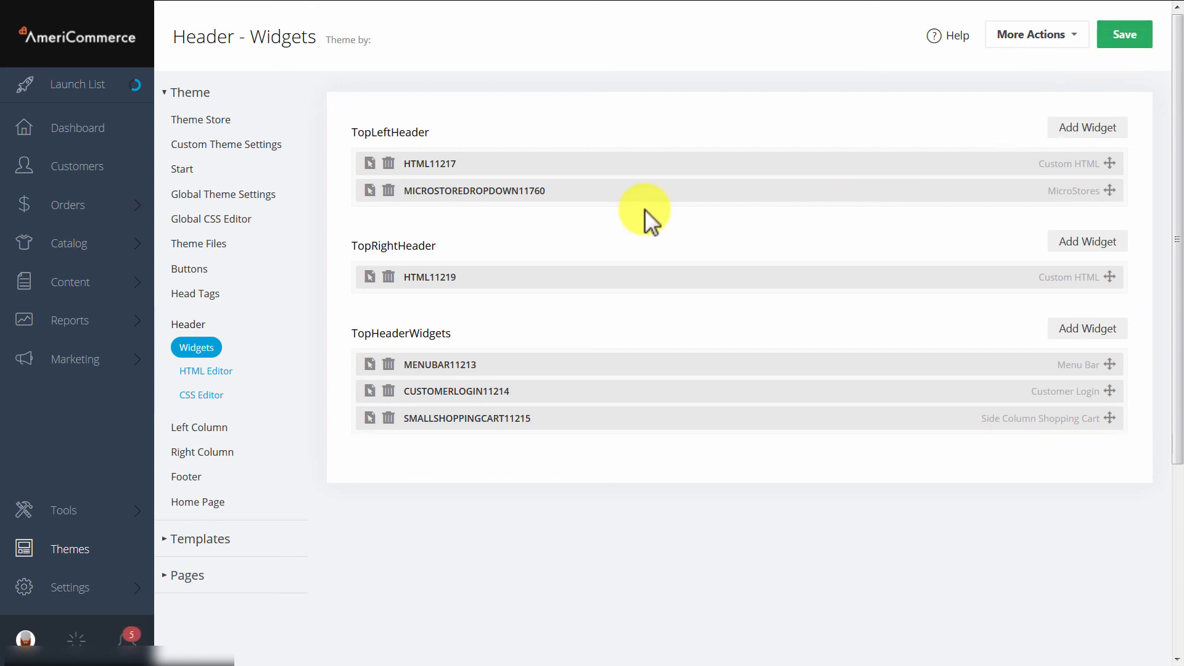
Switch to the Different price storefront and examine the options of the microstore dropdown in its header.
{"action": "left_click", "coordinate": [119, 56]}
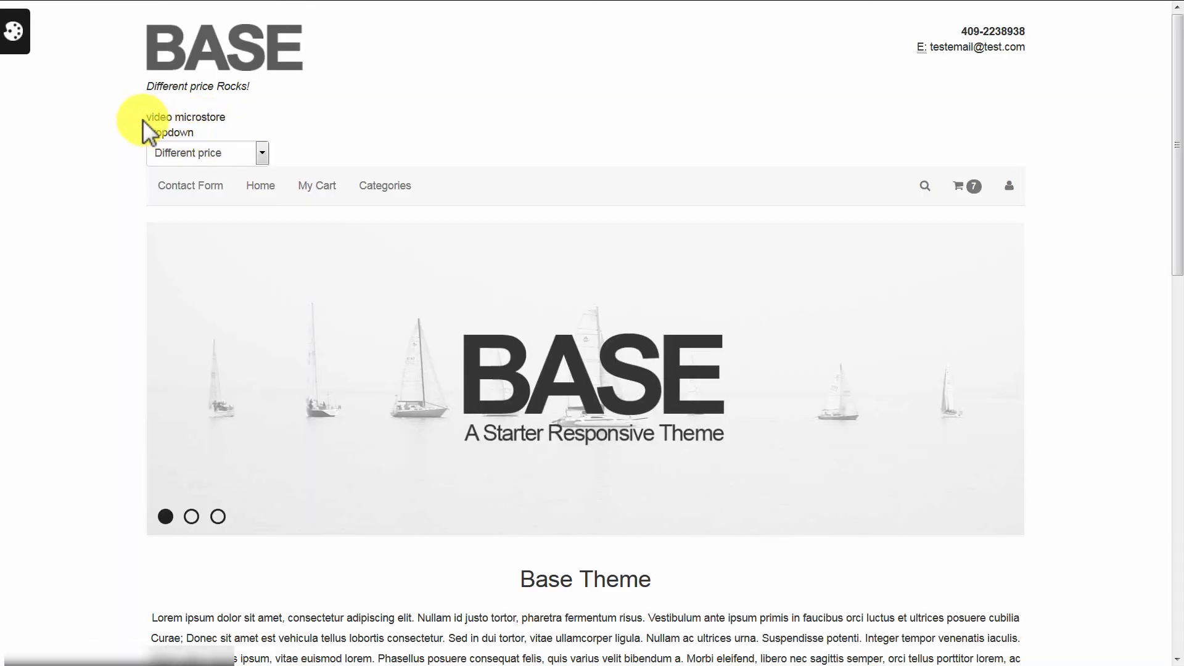
{"action": "left_click_drag", "start_coordinate": [143, 117], "coordinate": [224, 132]}
{"action": "left_click", "coordinate": [251, 116]}
{"action": "left_click", "coordinate": [260, 155]}
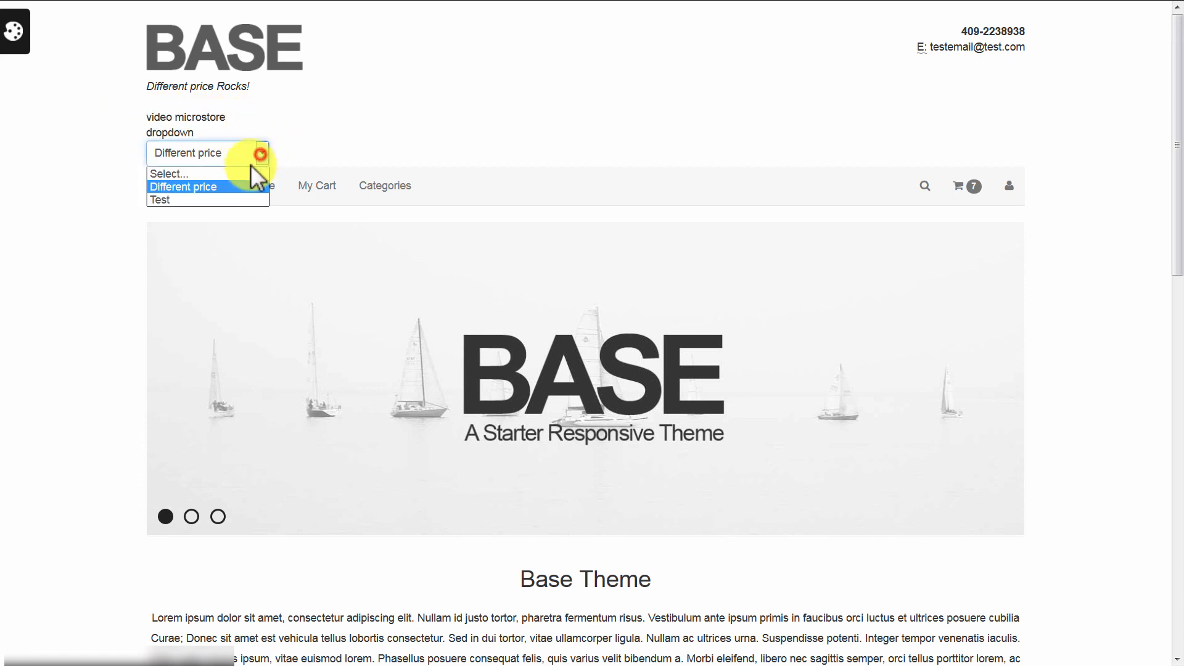